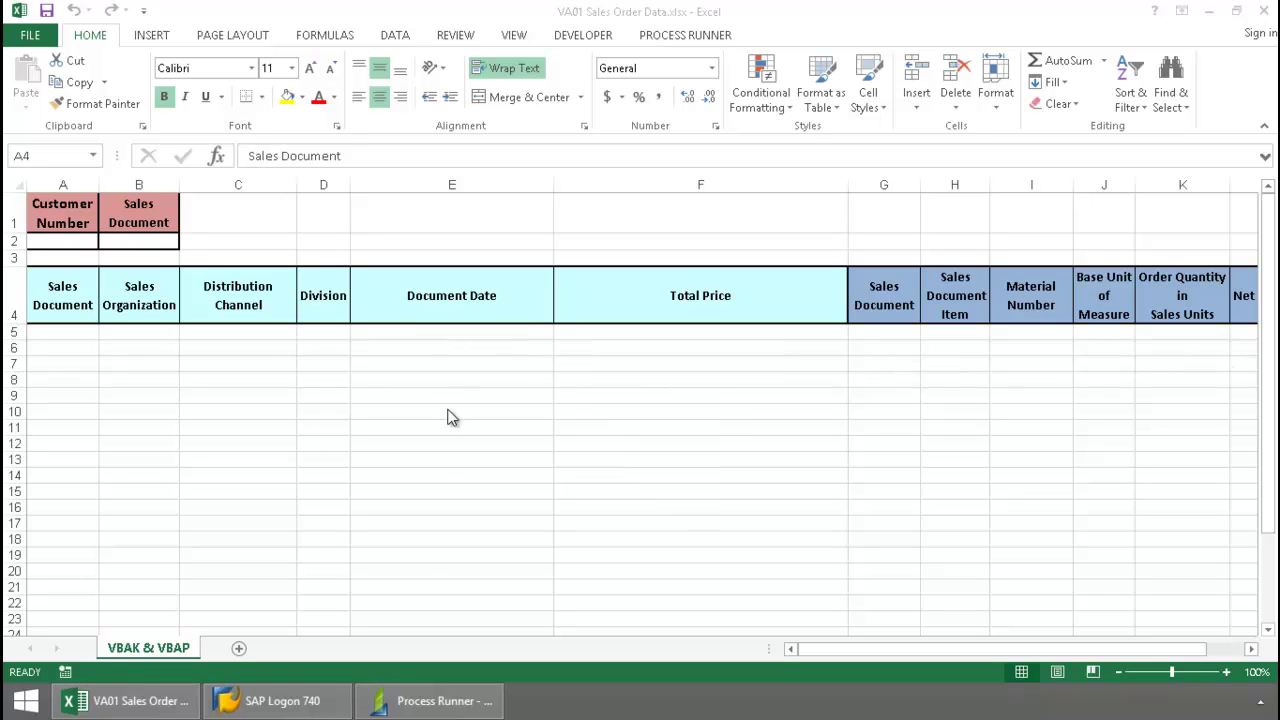
Review the VBAK process settings in Process Runner against the filter cells and column headers of the VA01 Sales Order Data workbook in Excel.
left_click(413, 700)
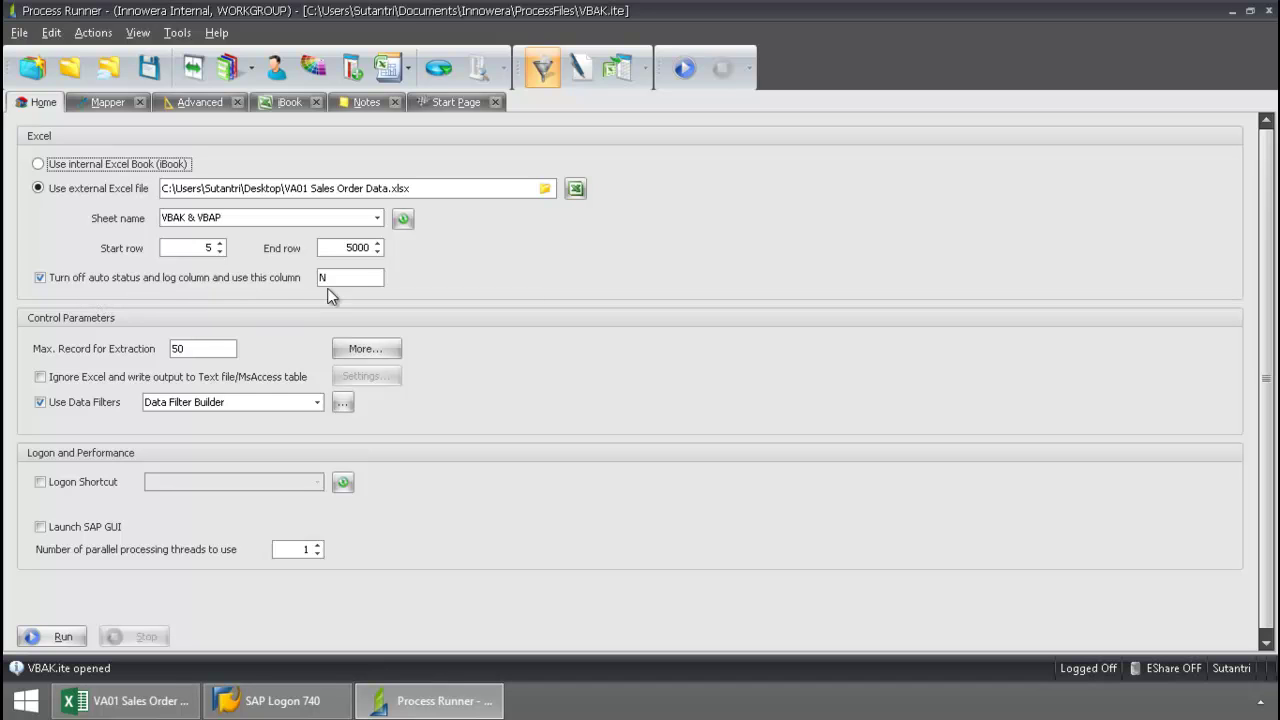
left_click(125, 700)
left_click_drag(846, 652, 1024, 648)
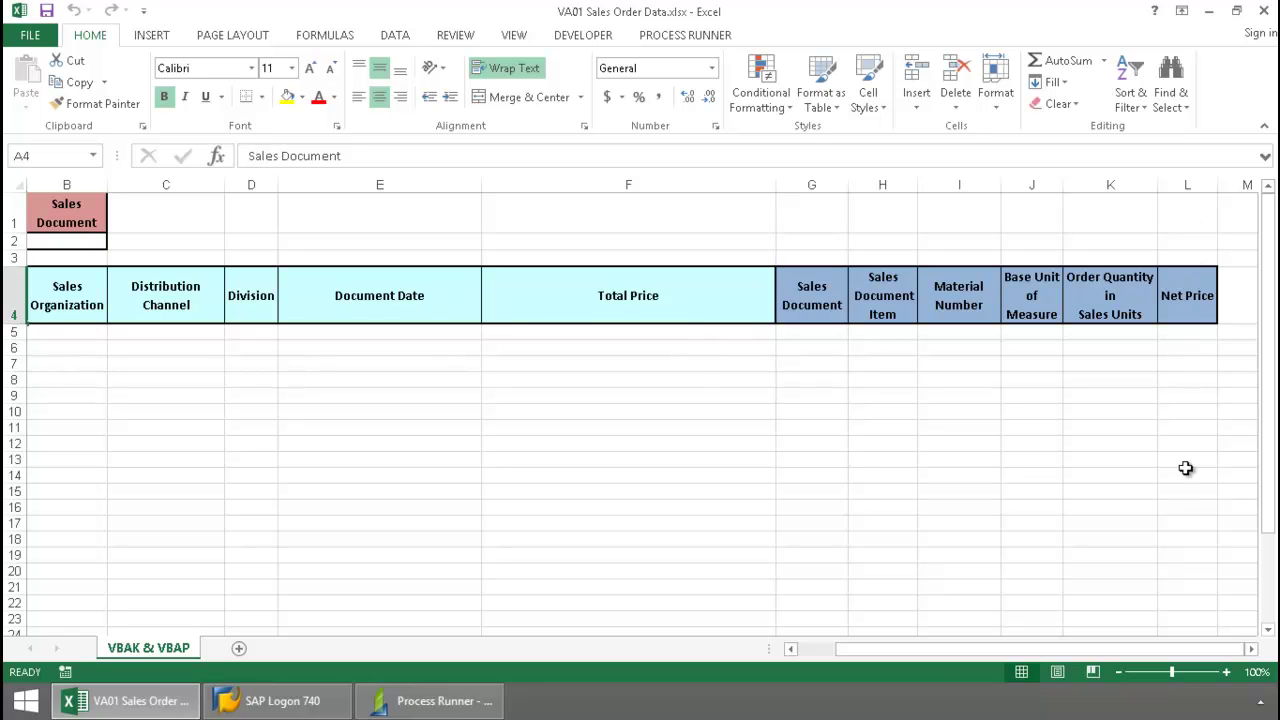
left_click_drag(1162, 647, 1182, 648)
left_click_drag(937, 648, 899, 648)
left_click(1209, 12)
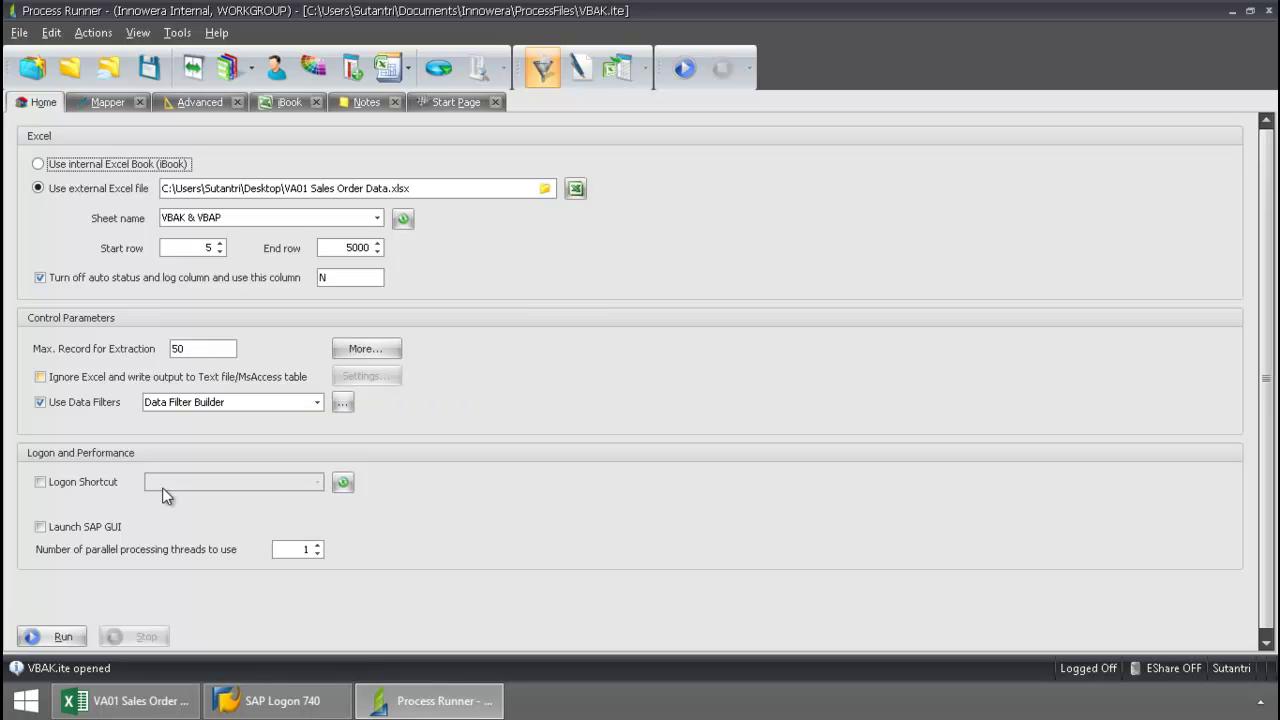
left_click(141, 706)
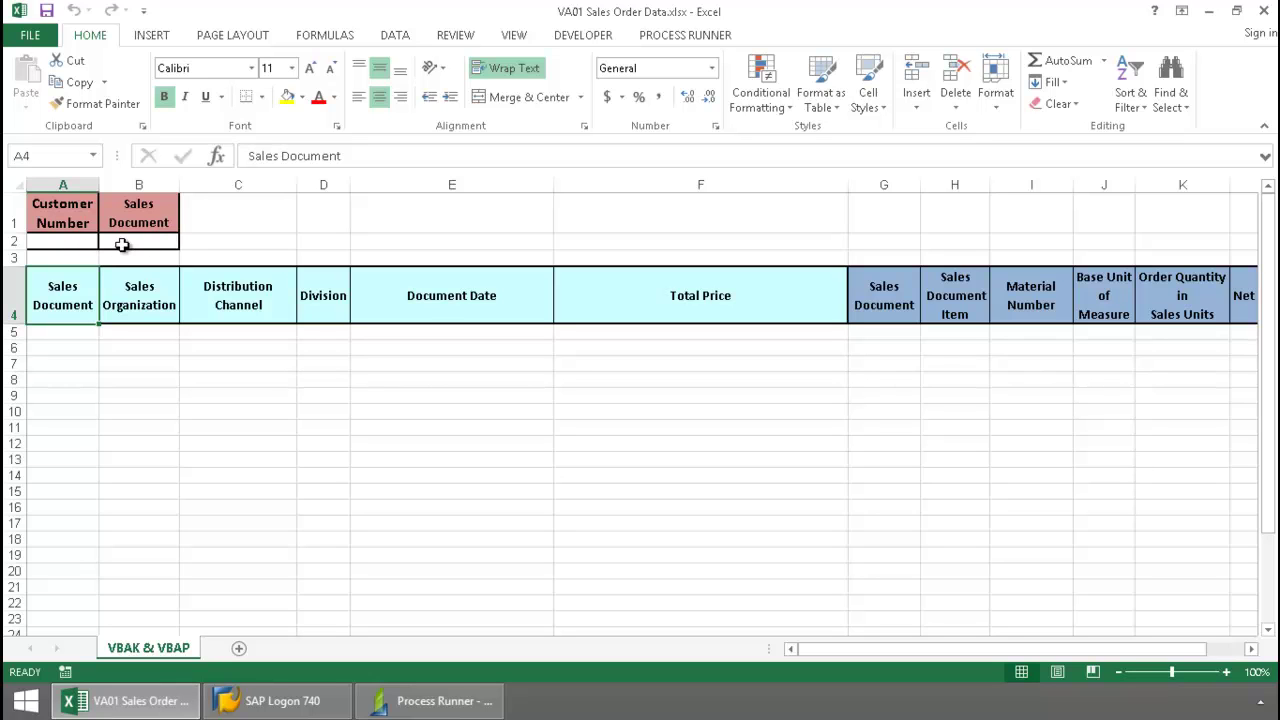
left_click(1210, 14)
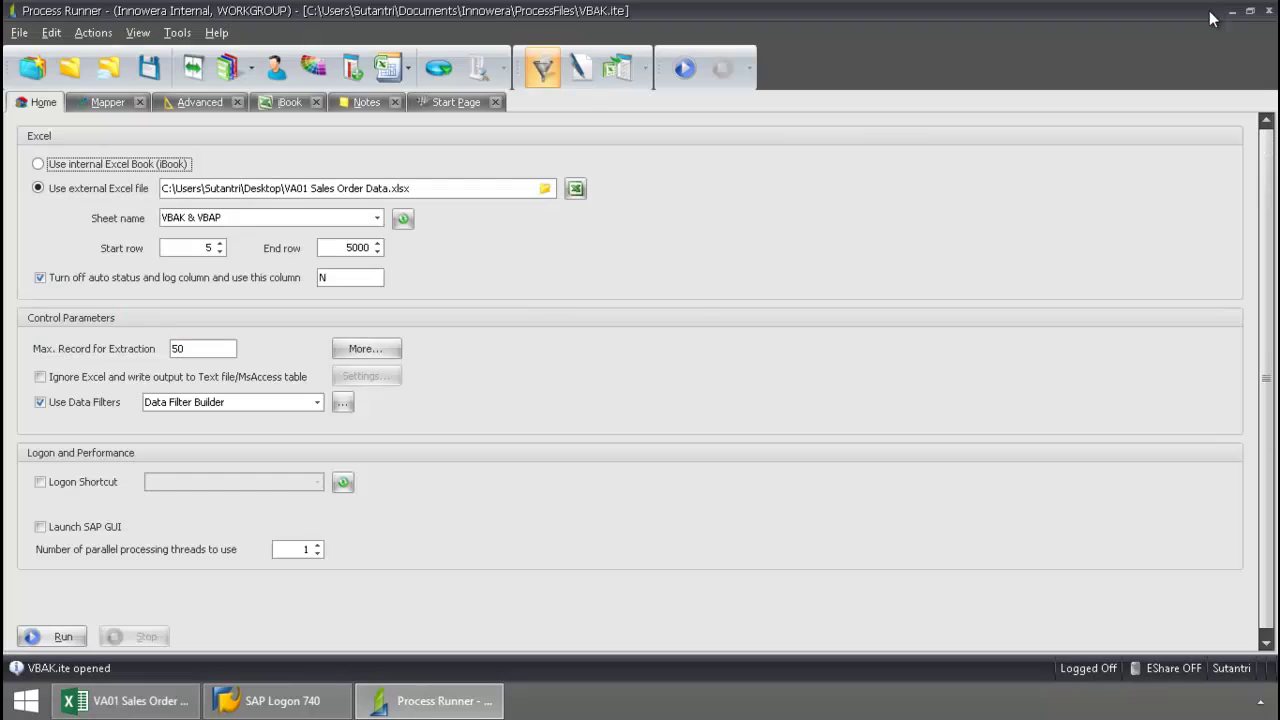
Display only the active field mappings of the VBAK process and enlarge the Excel preview below them.
left_click(100, 100)
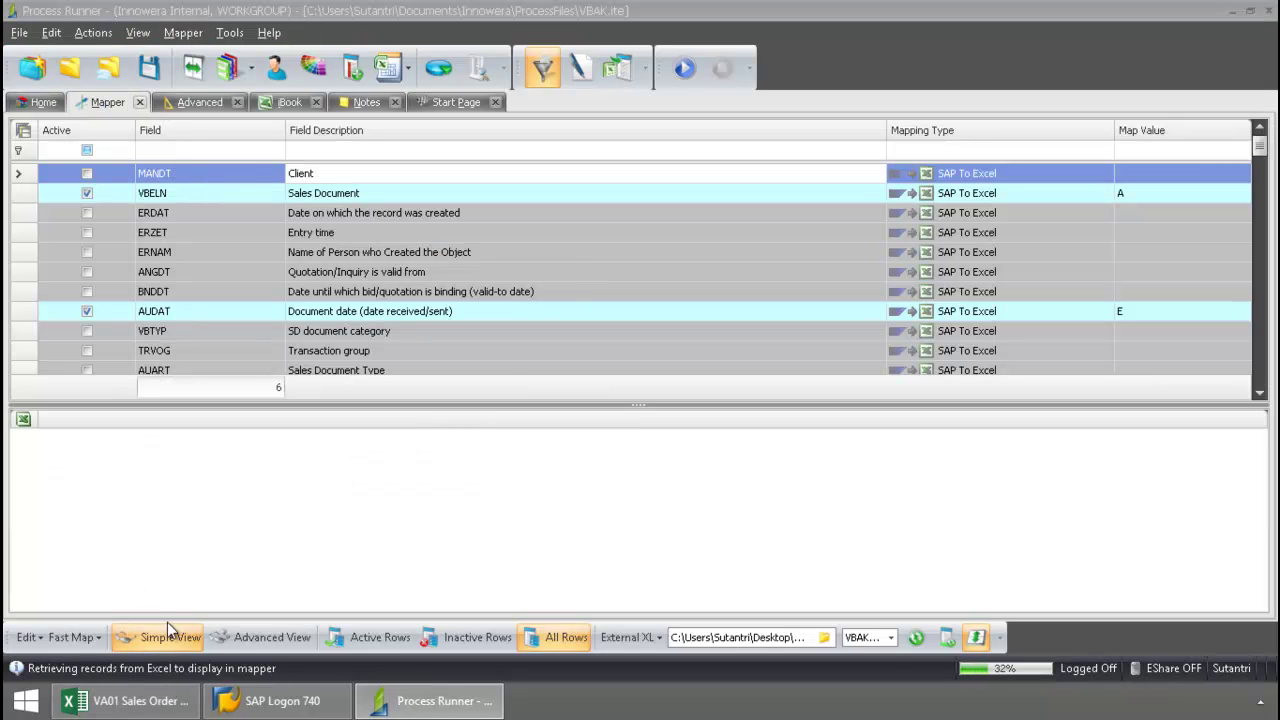
left_click(375, 637)
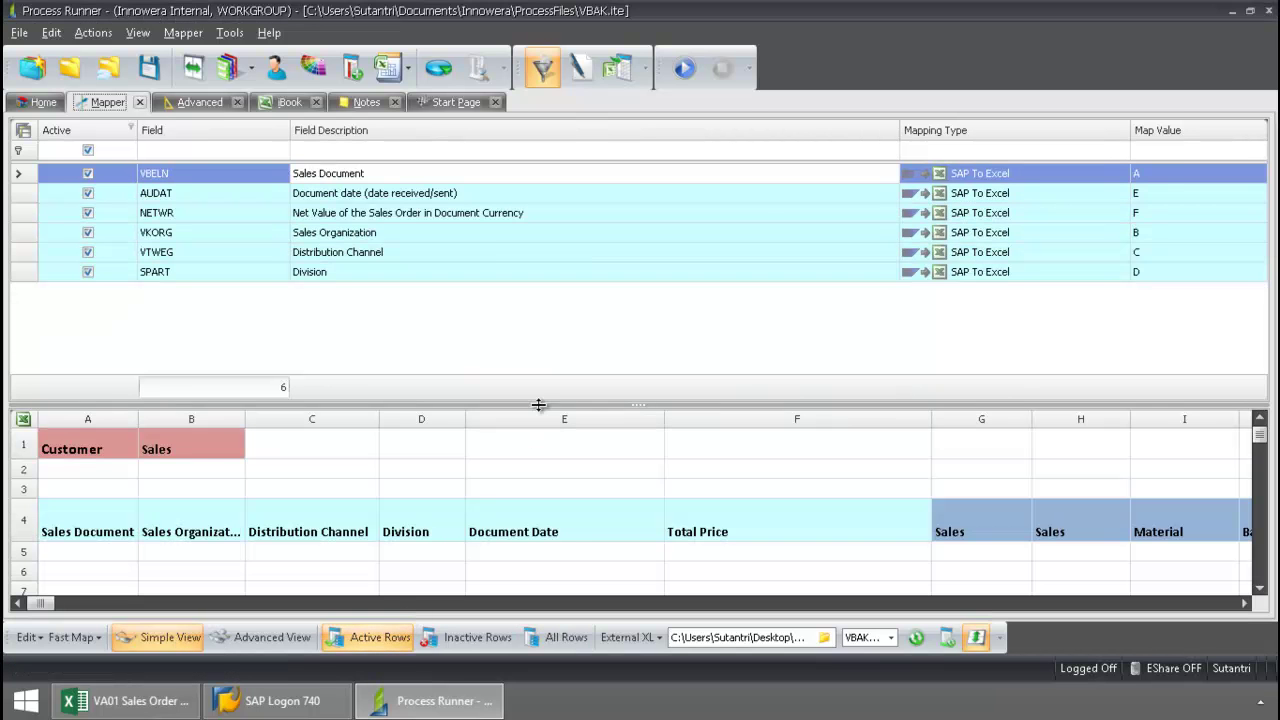
left_click_drag(535, 407, 530, 339)
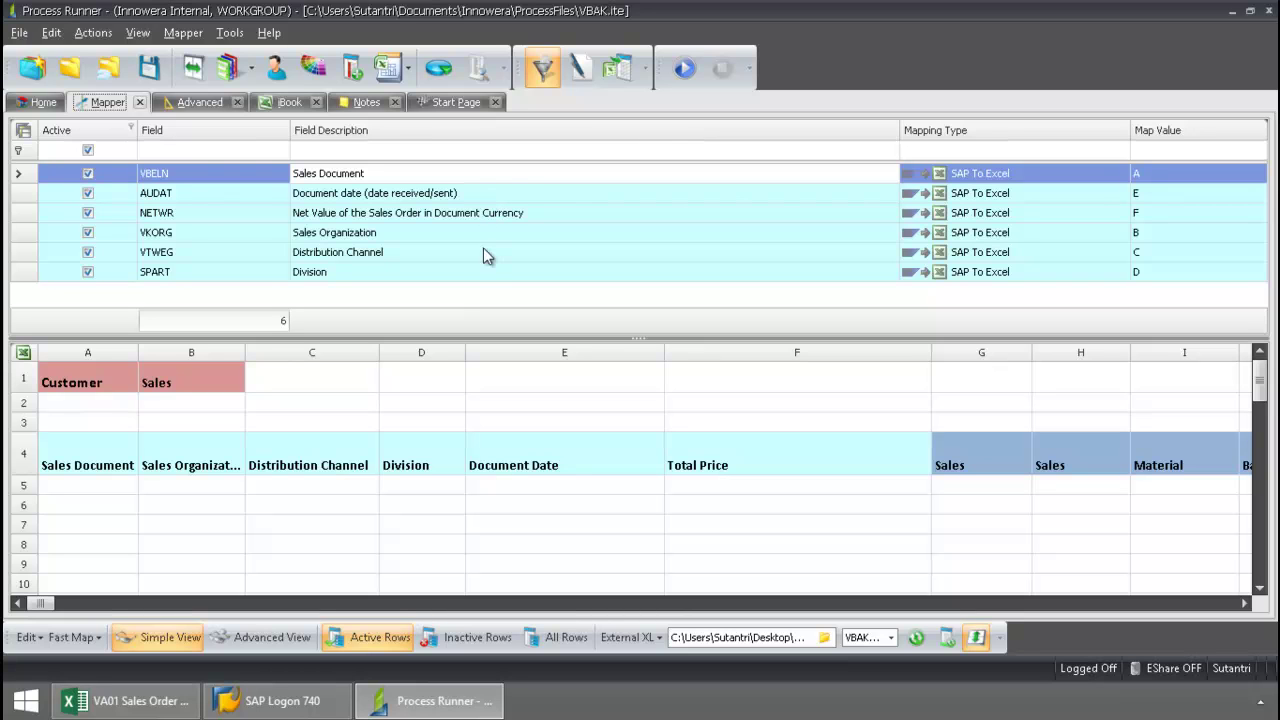
In the data filters, set the Sales Document (VBELN) filter's dynamic skip to D-Suppress Field on Blank and its dynamic formula to A-Add Leading Zeros.
left_click(551, 80)
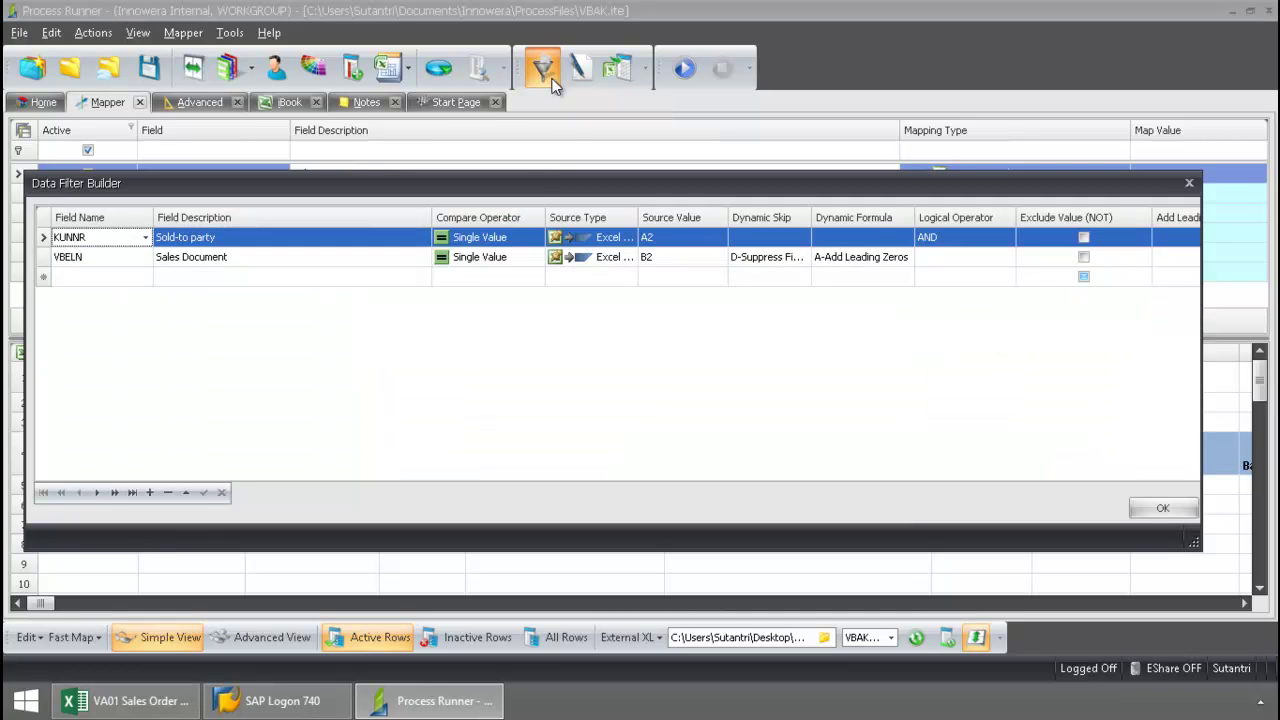
left_click_drag(560, 183, 761, 185)
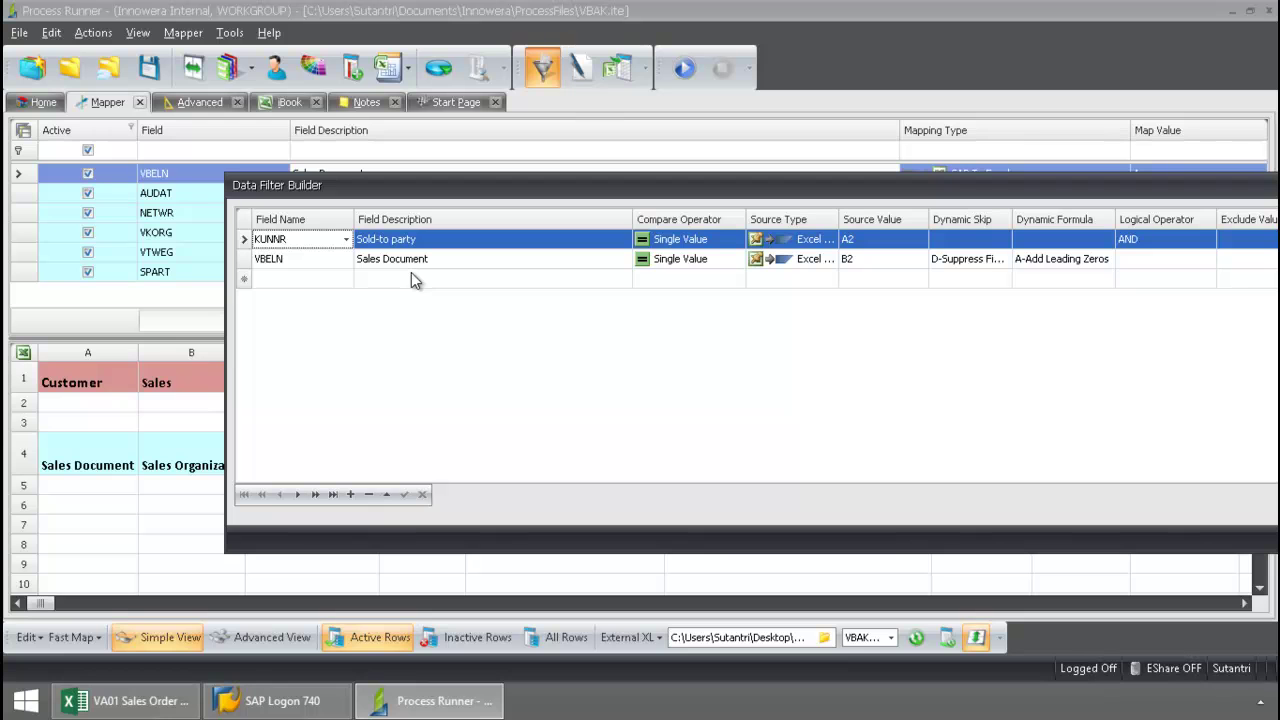
left_click(1003, 259)
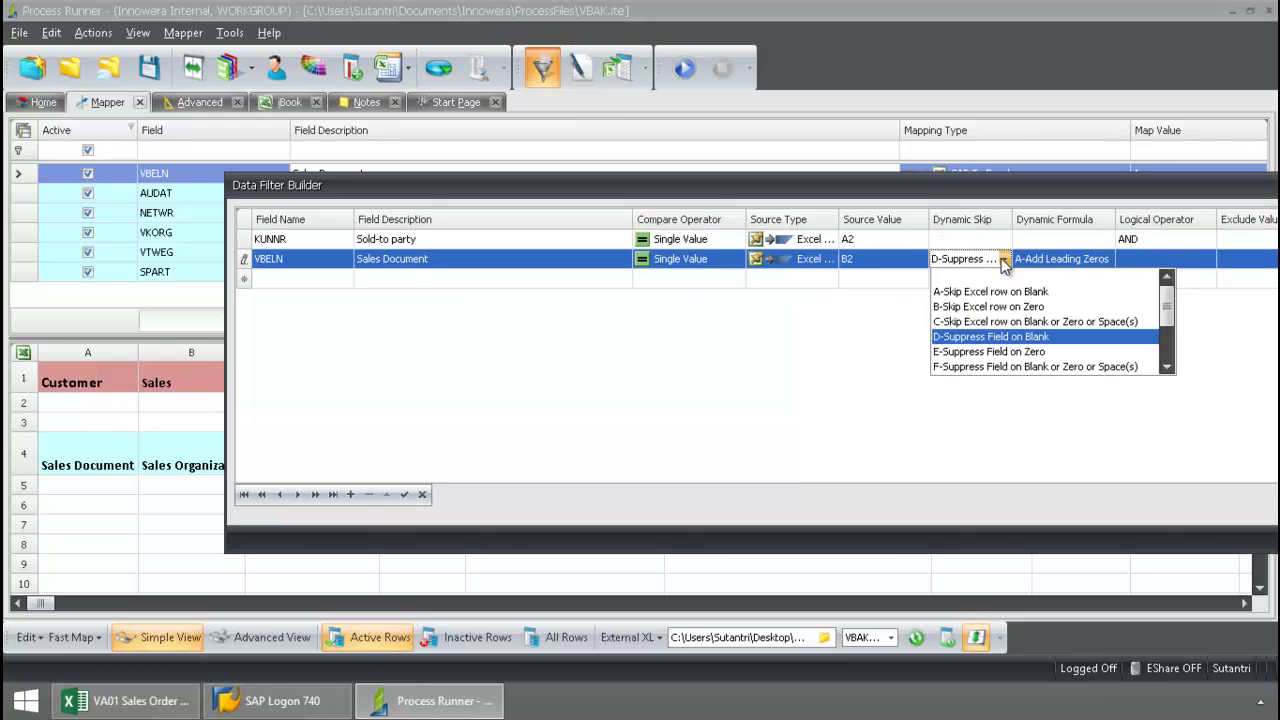
left_click(1022, 340)
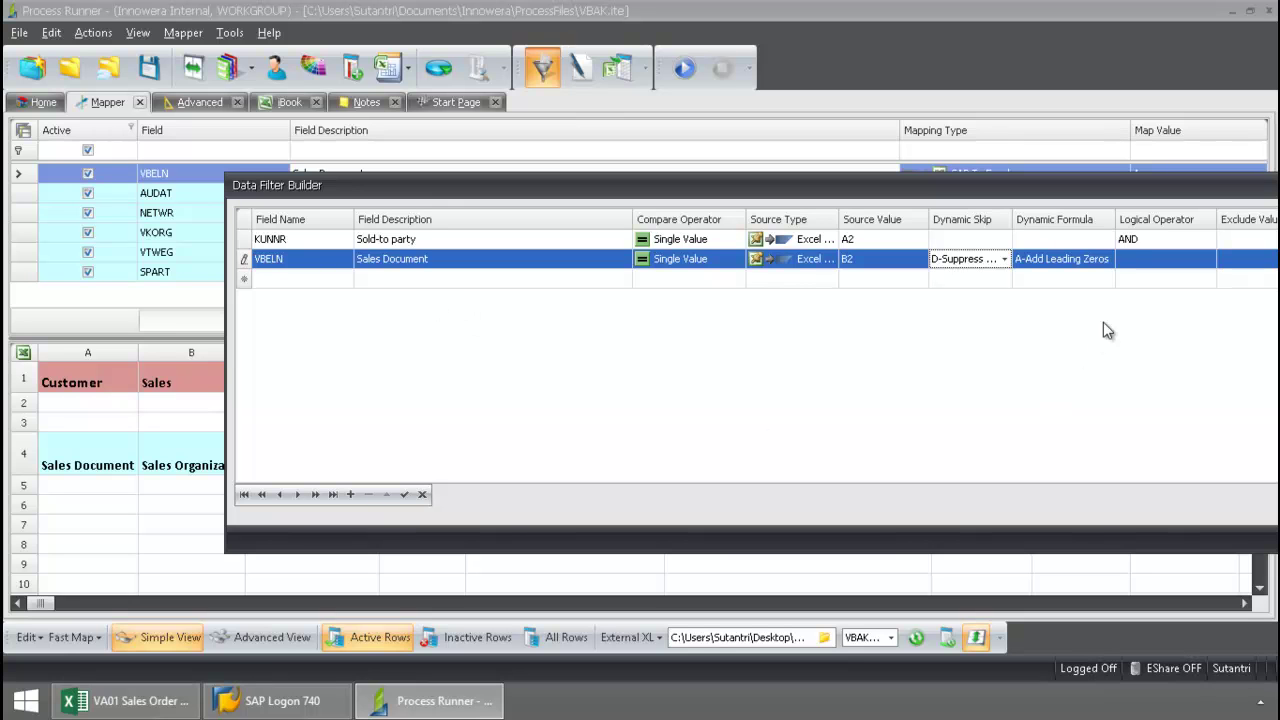
left_click(1108, 261)
left_click(1109, 260)
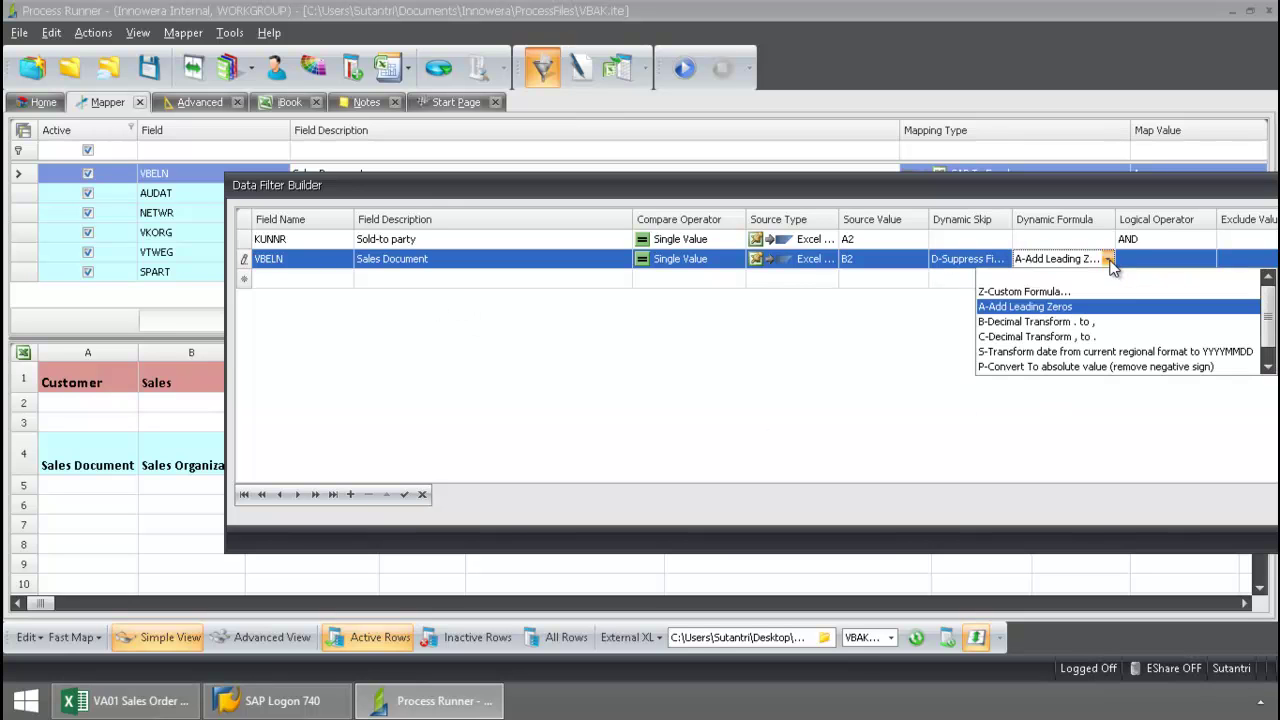
left_click(1080, 310)
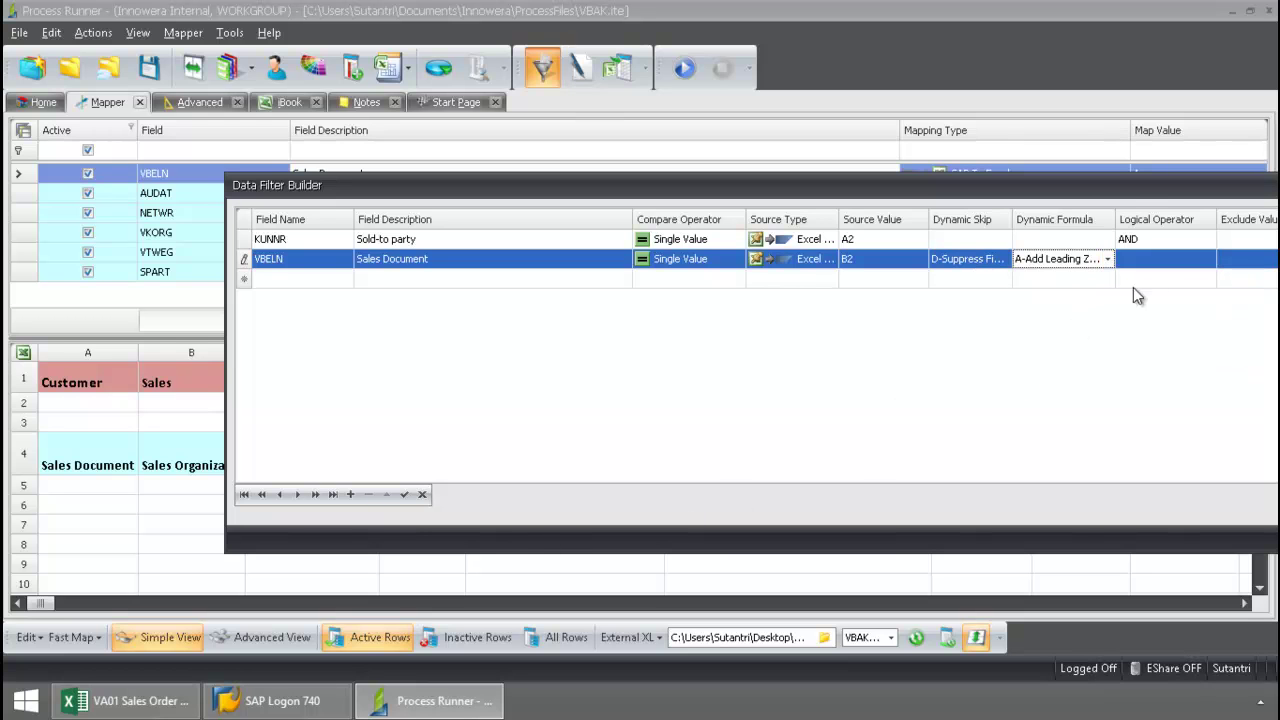
left_click_drag(1134, 188, 986, 204)
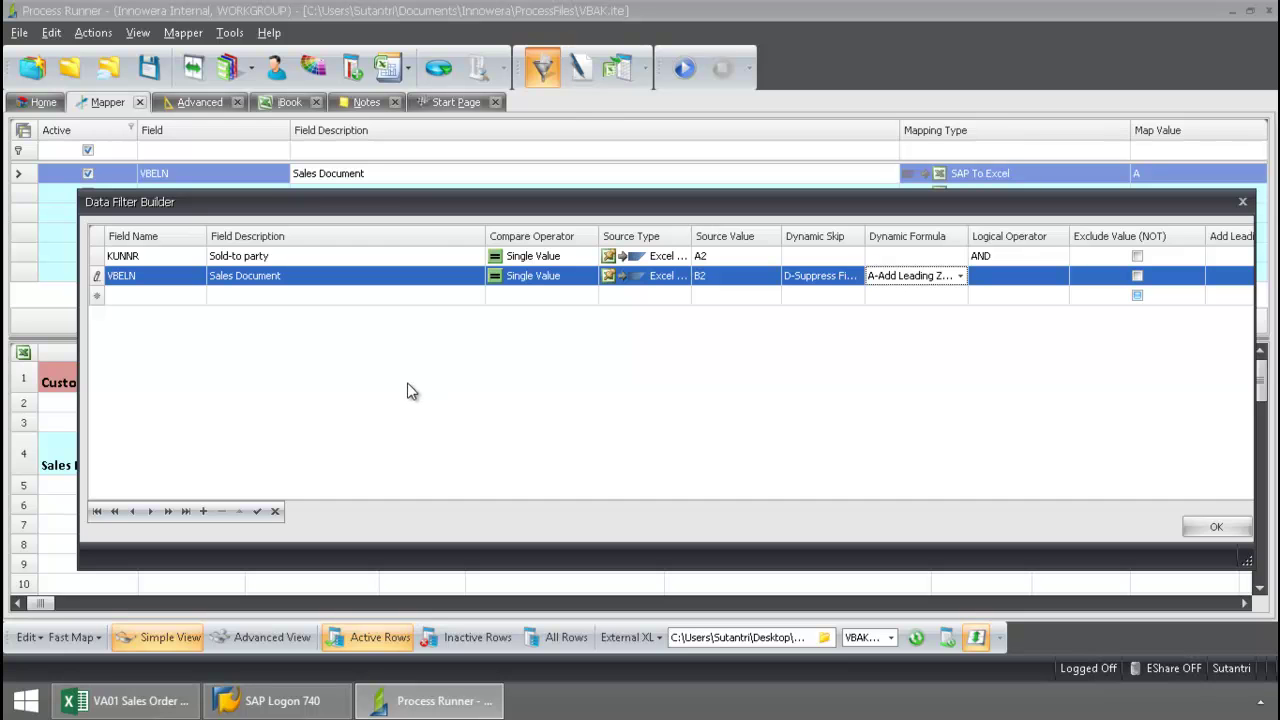
left_click(1229, 522)
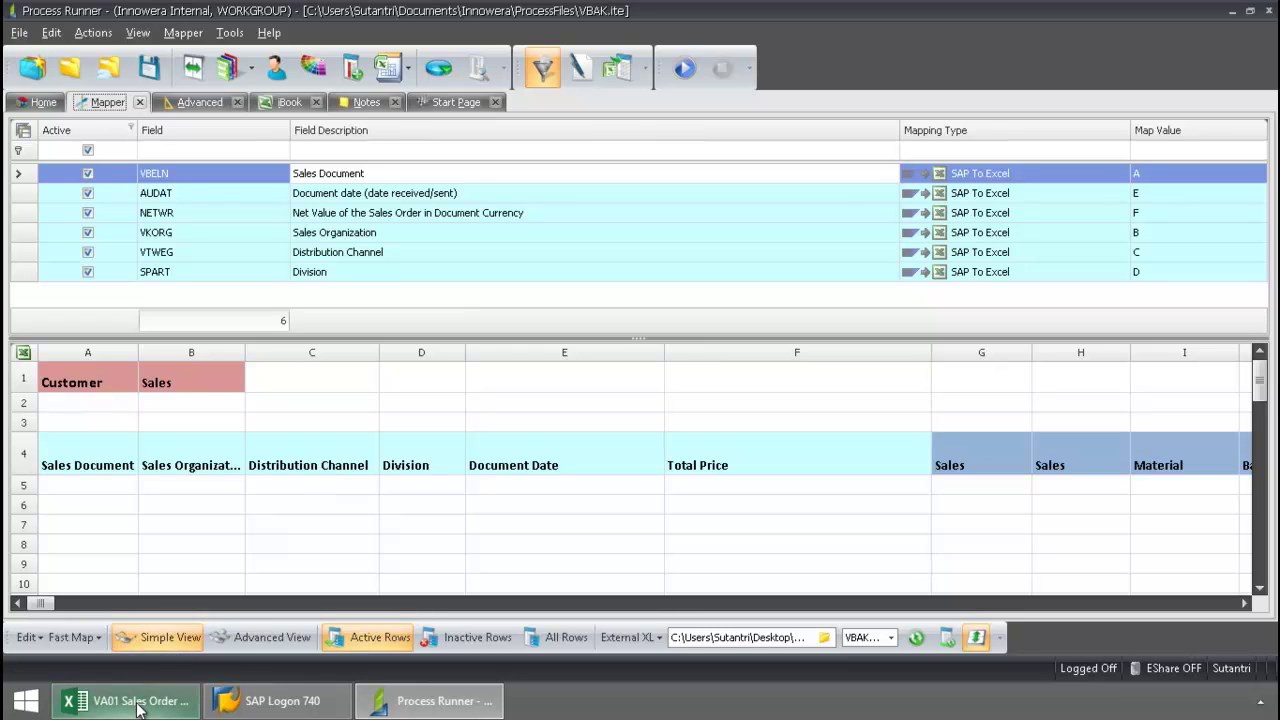
Run the VBAK extraction with both filter cells blank, using the prefilled SAP logon, and view the extracted rows in the Excel workbook.
mouse_move(139, 706)
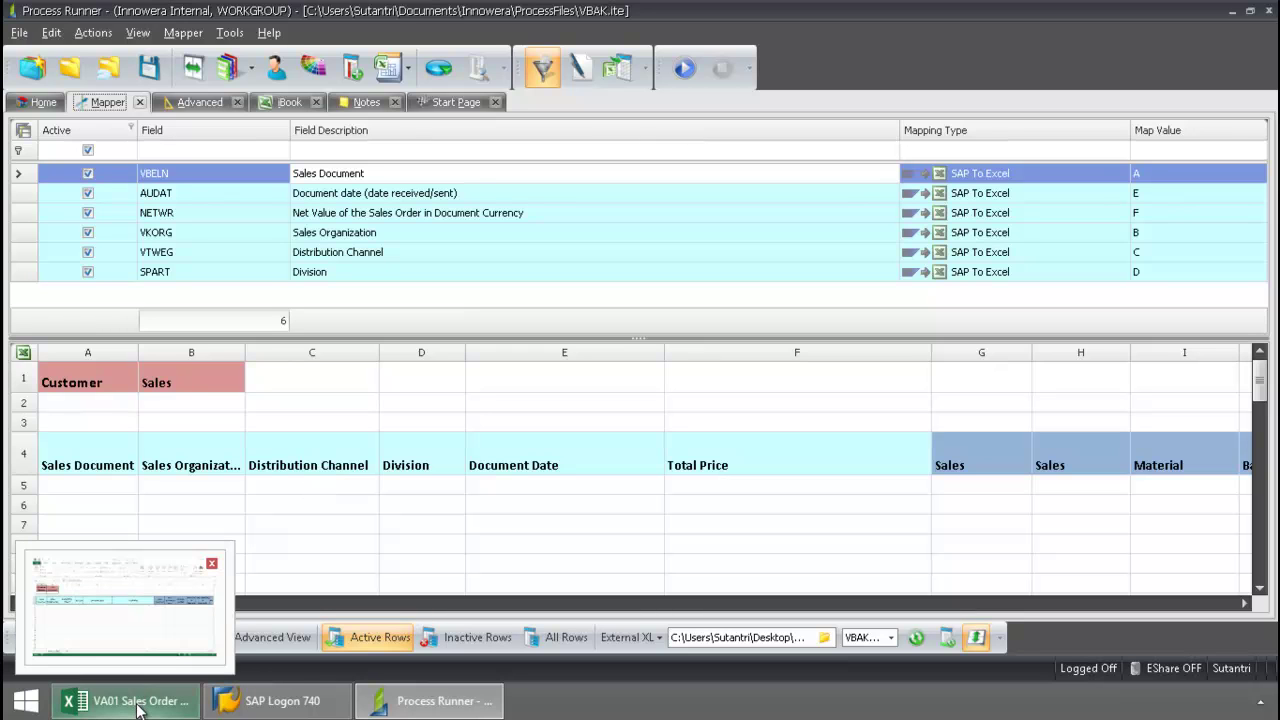
left_click(686, 68)
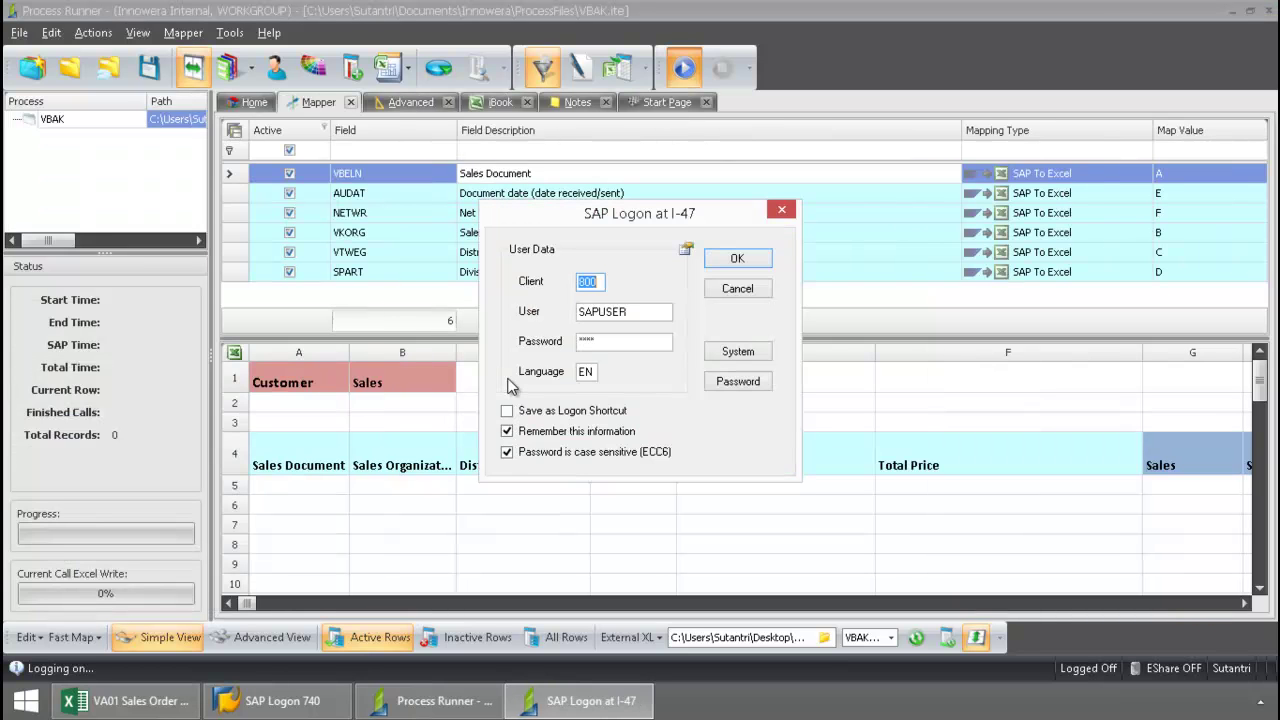
left_click(733, 260)
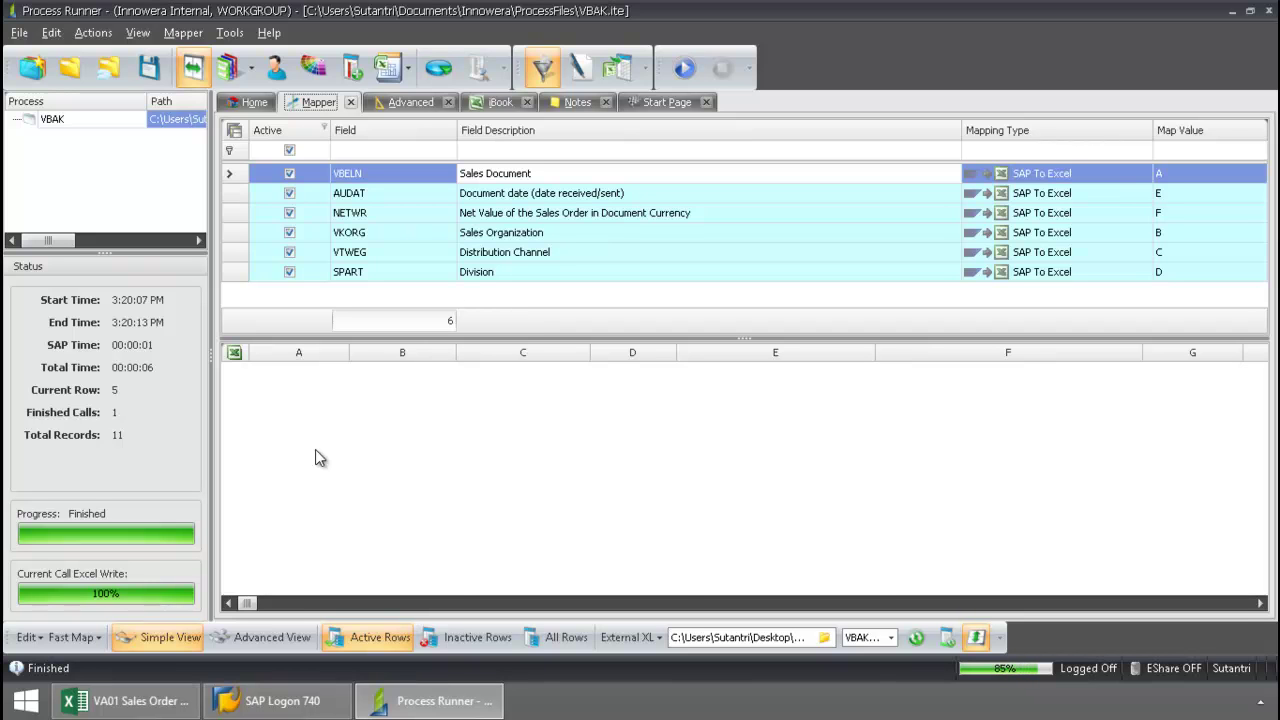
left_click(127, 700)
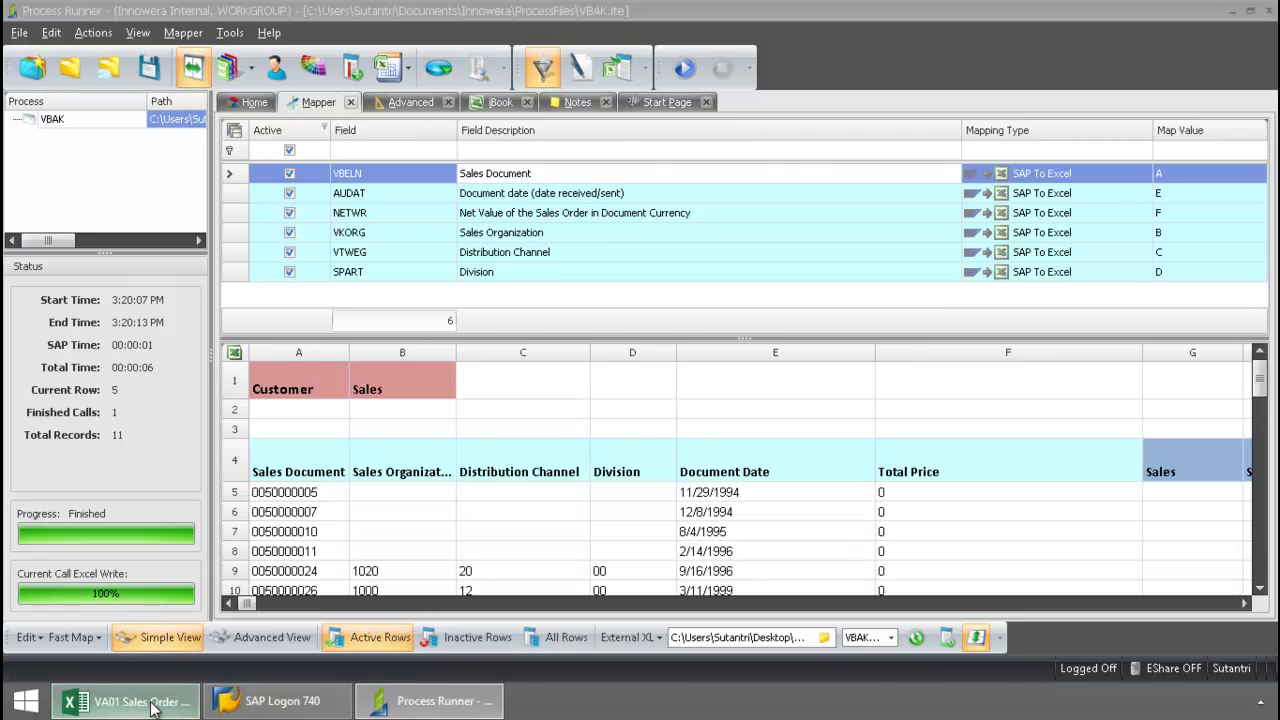
left_click(266, 514)
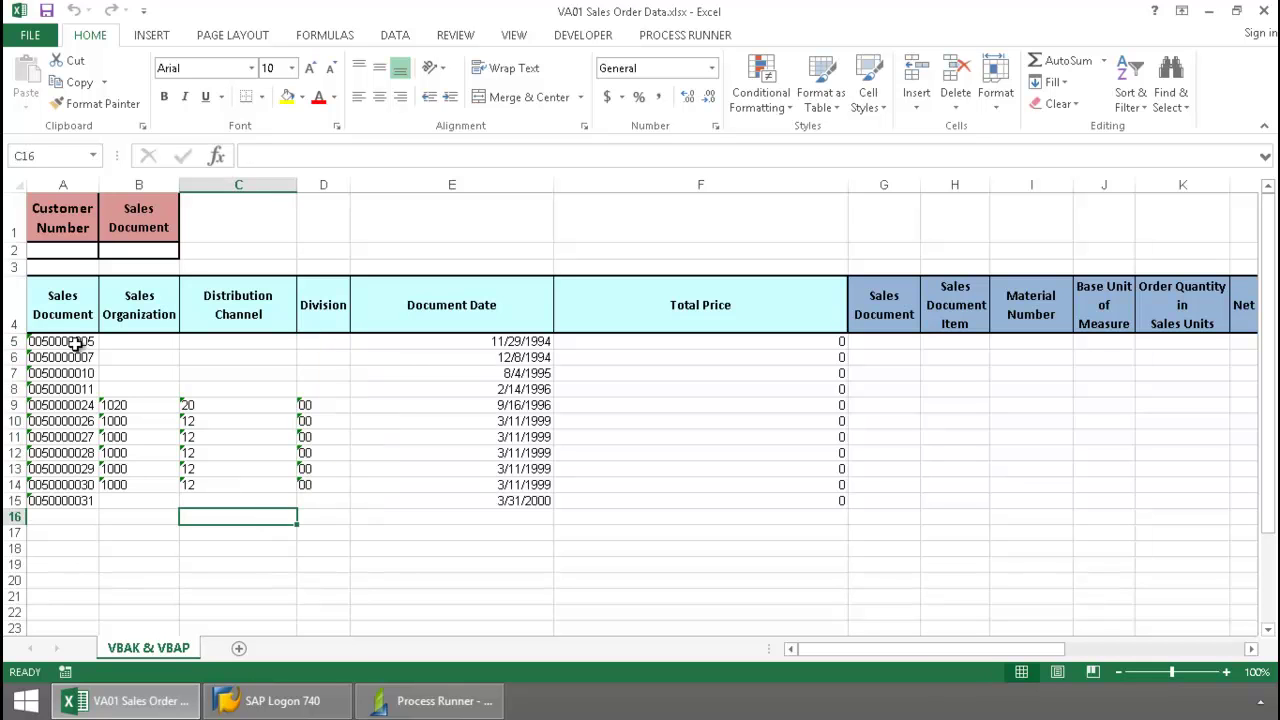
Clear the extracted data in A5:F15 and enter the customer number in filter cell A2.
left_click_drag(76, 341, 817, 502)
key("Delete")
left_click(768, 577)
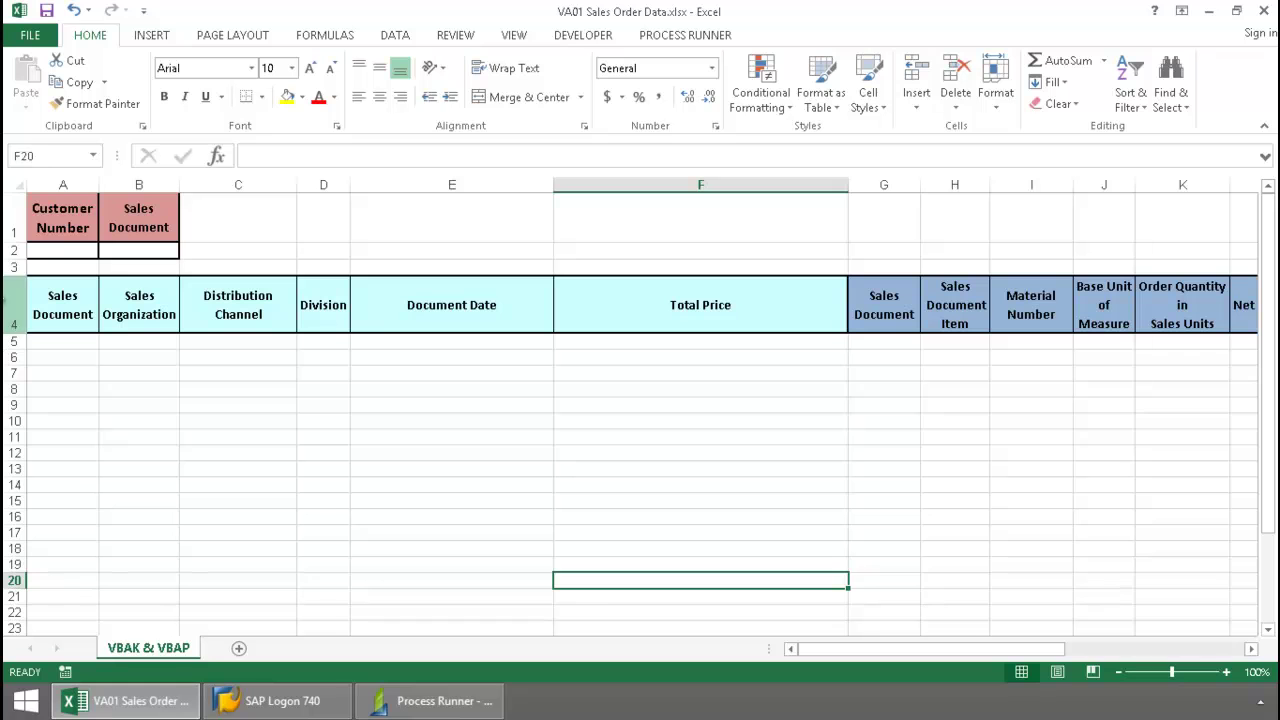
left_click(62, 250)
type("1000")
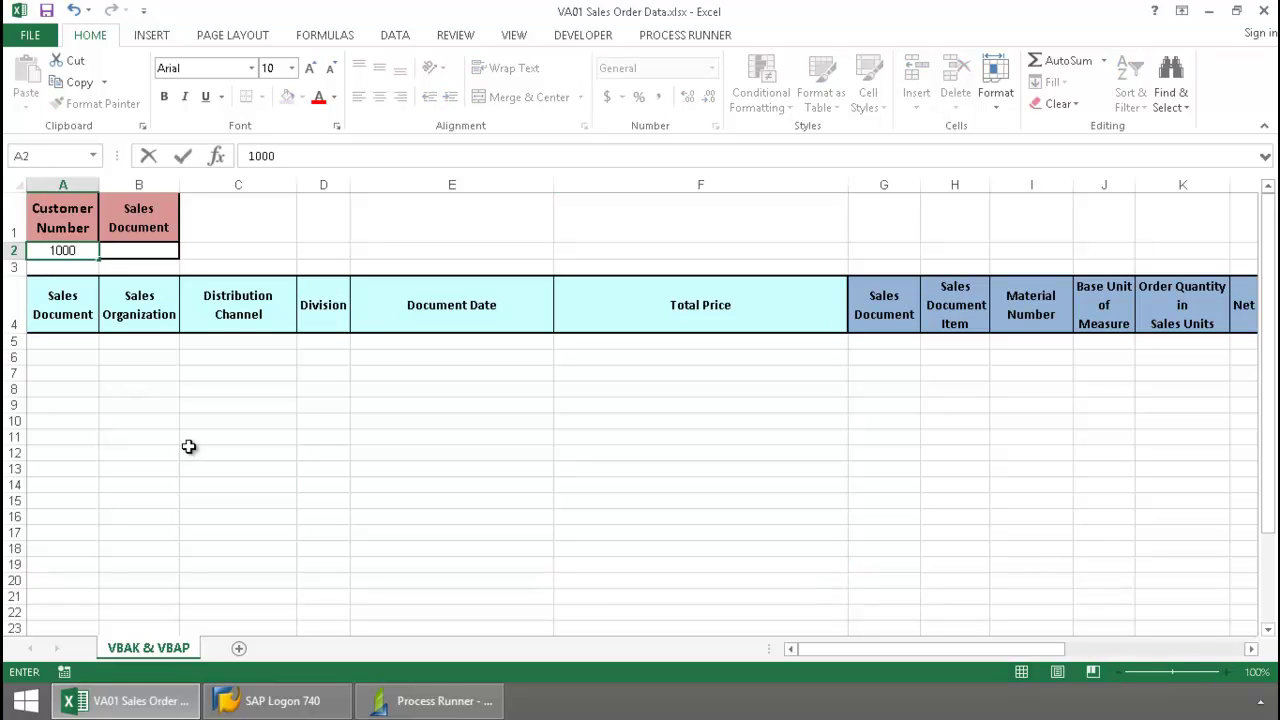
left_click(189, 450)
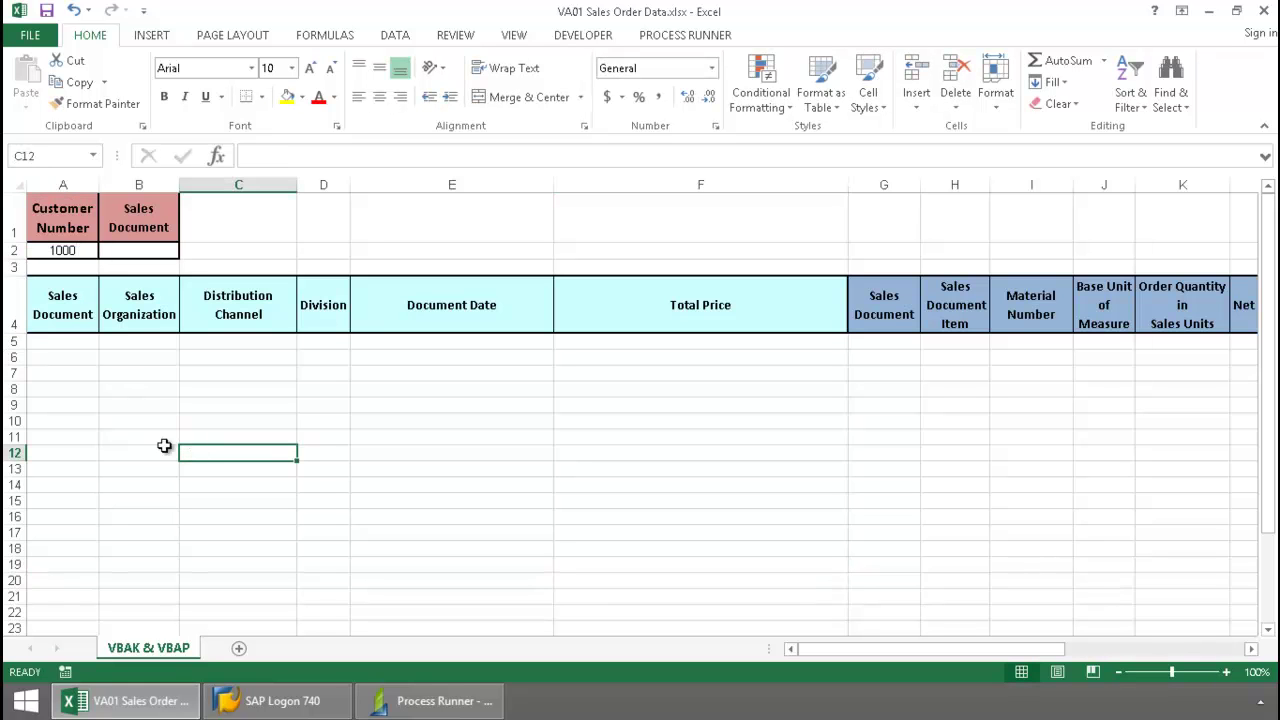
Rerun the extraction from Process Runner filtered by customer number, using the prefilled SAP logon, and check the extracted orders in Excel.
left_click(412, 704)
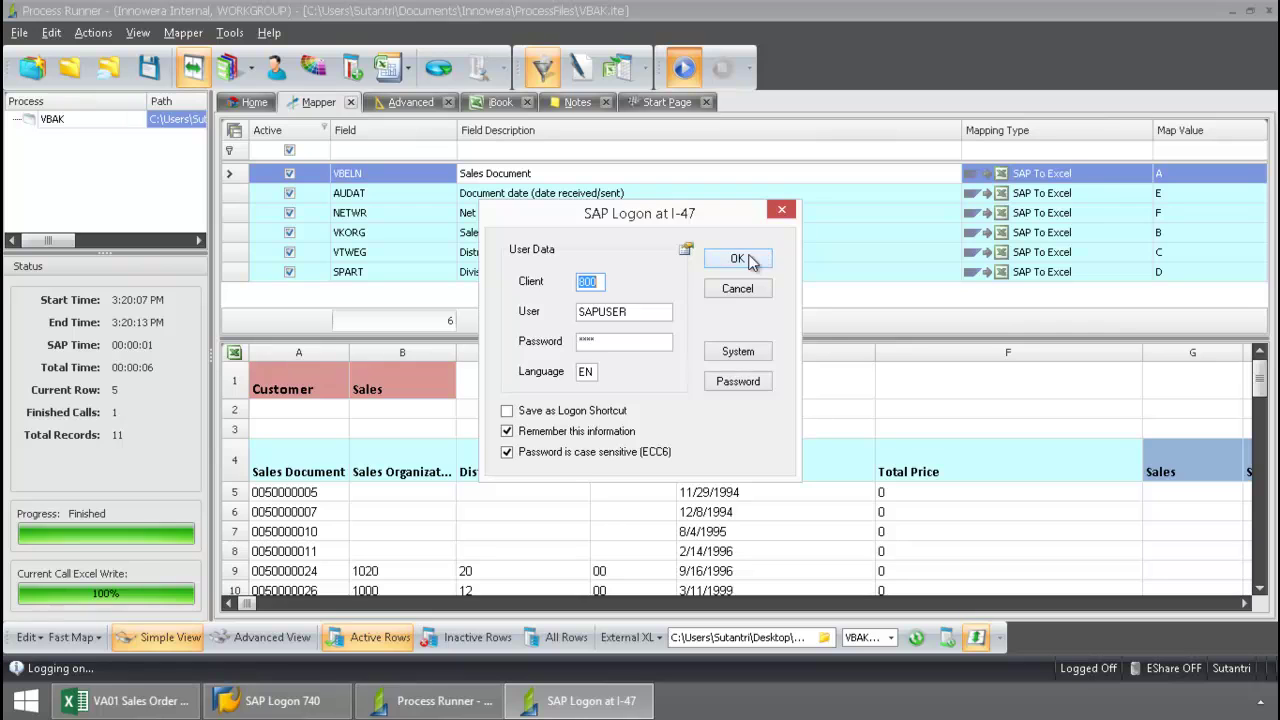
left_click(737, 254)
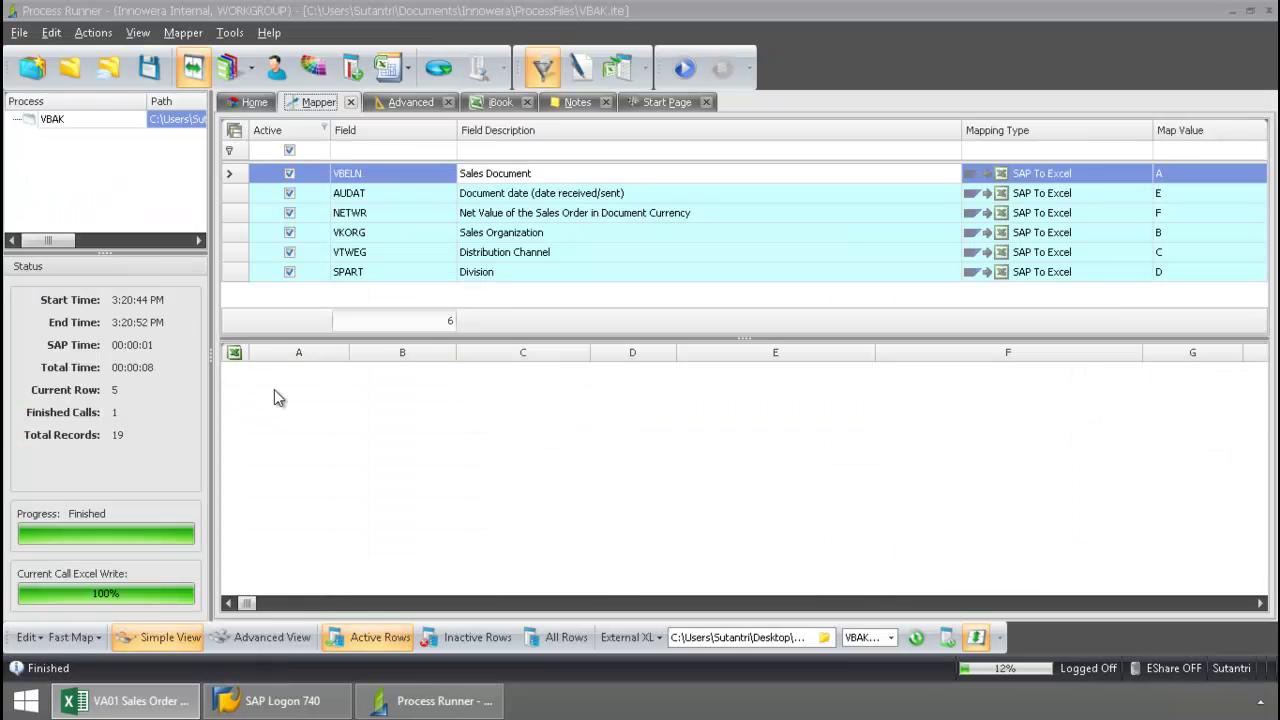
left_click(143, 703)
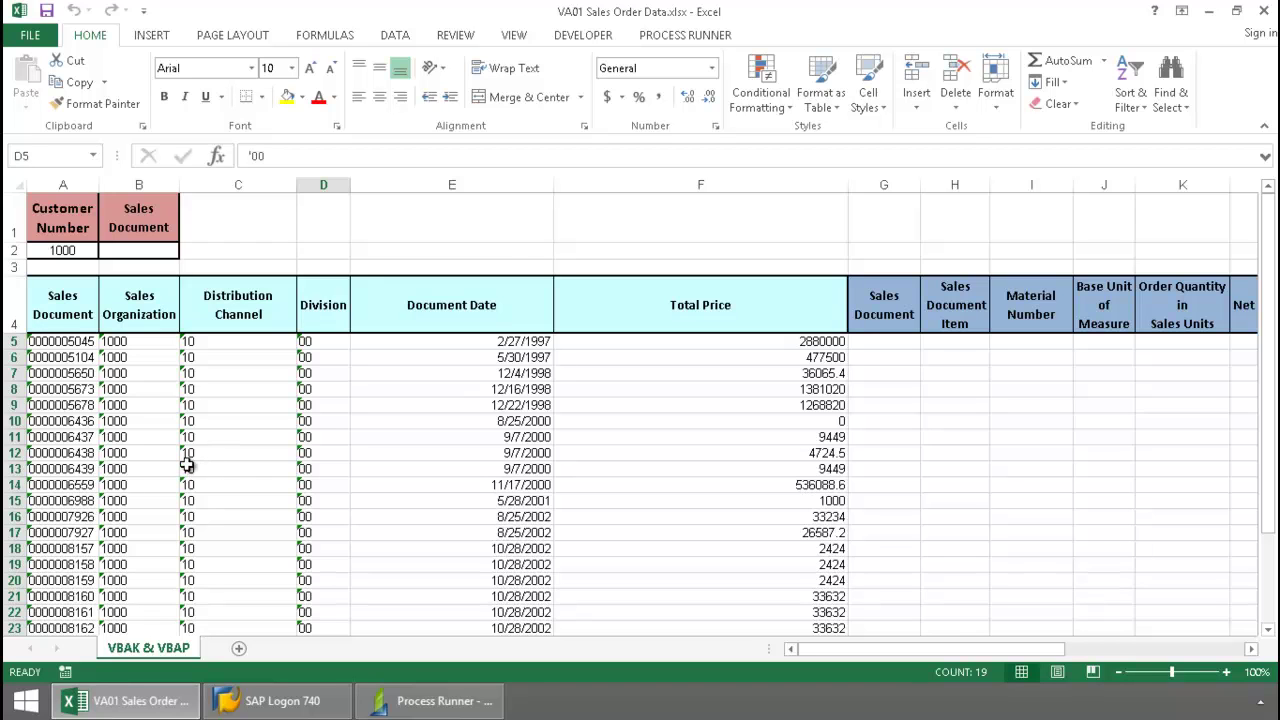
scroll(141, 476, "down", 1)
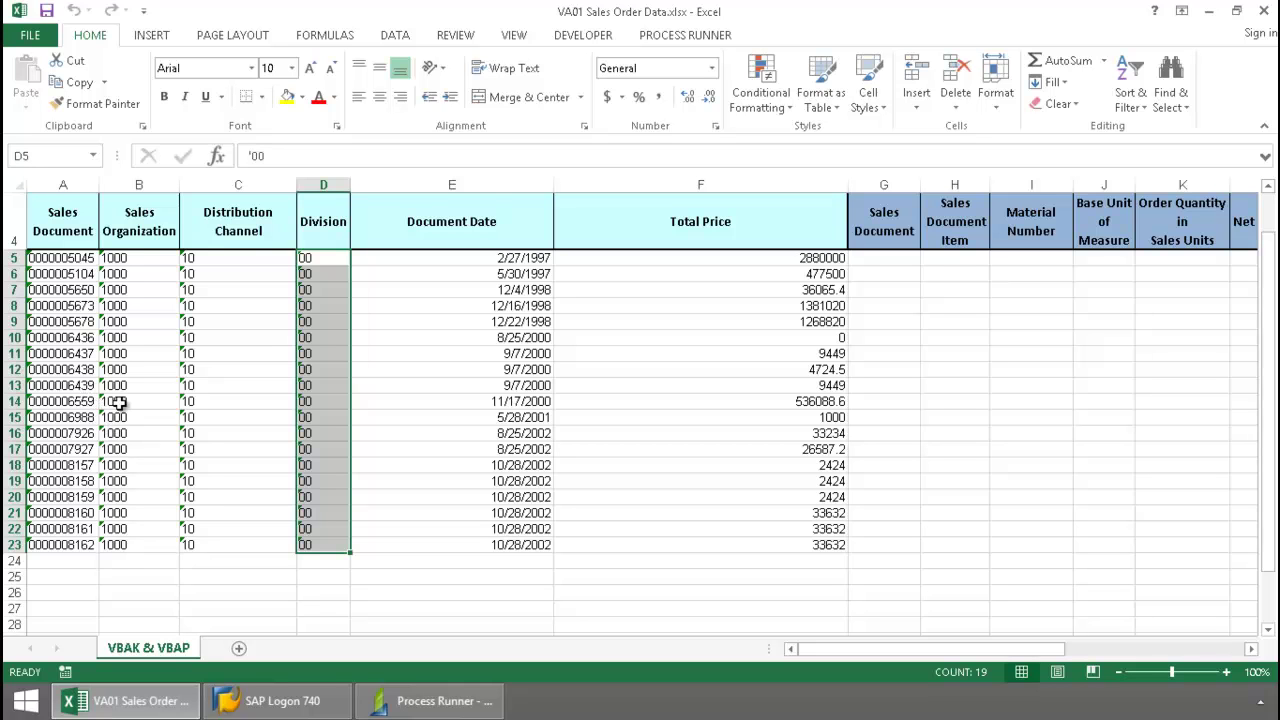
Clear the extracted orders in A5:F23 and enter the sales document number in filter cell B2.
scroll(125, 405, "up", 1)
left_click_drag(62, 338, 788, 574)
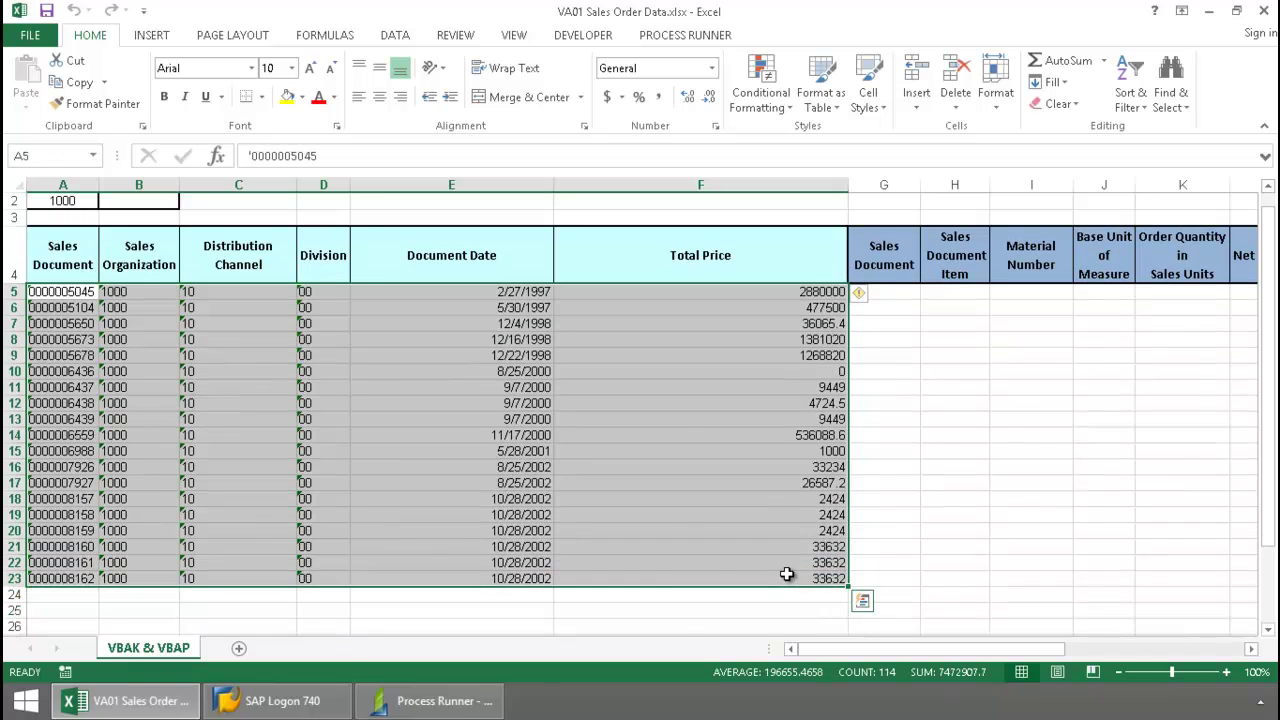
key("Delete")
left_click(1031, 498)
scroll(551, 455, "up", 1)
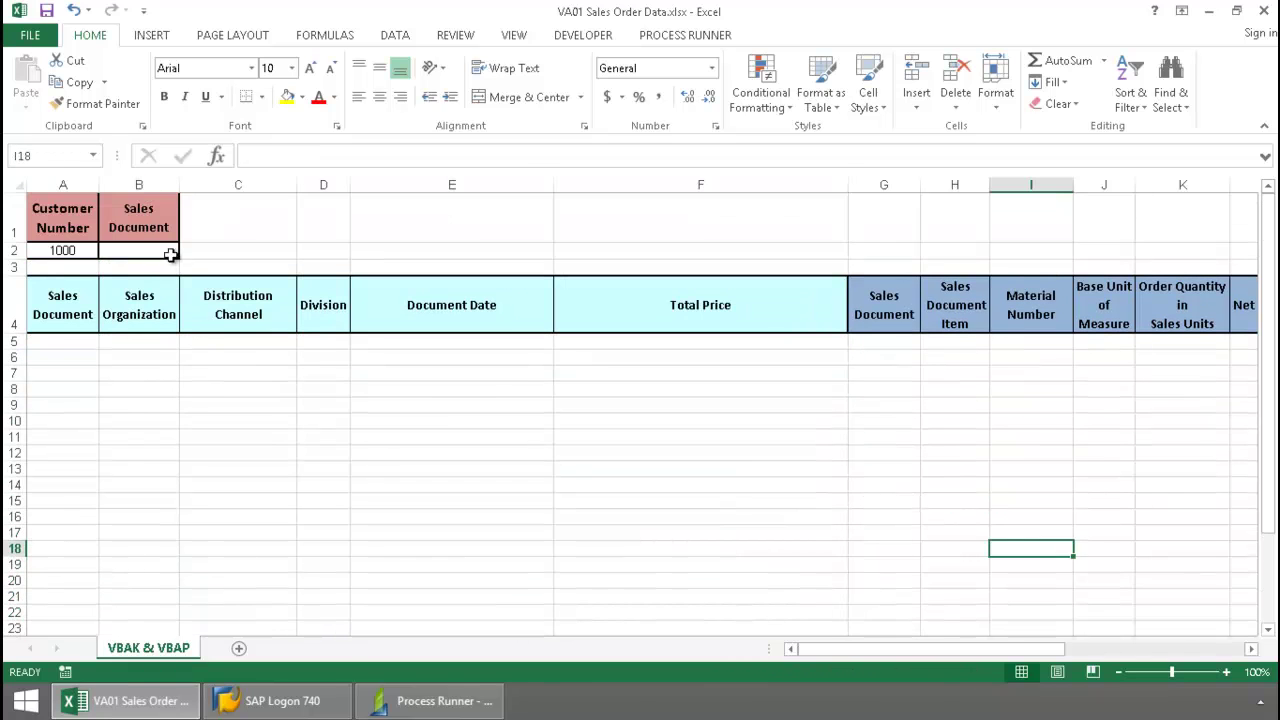
left_click(171, 254)
type("6559")
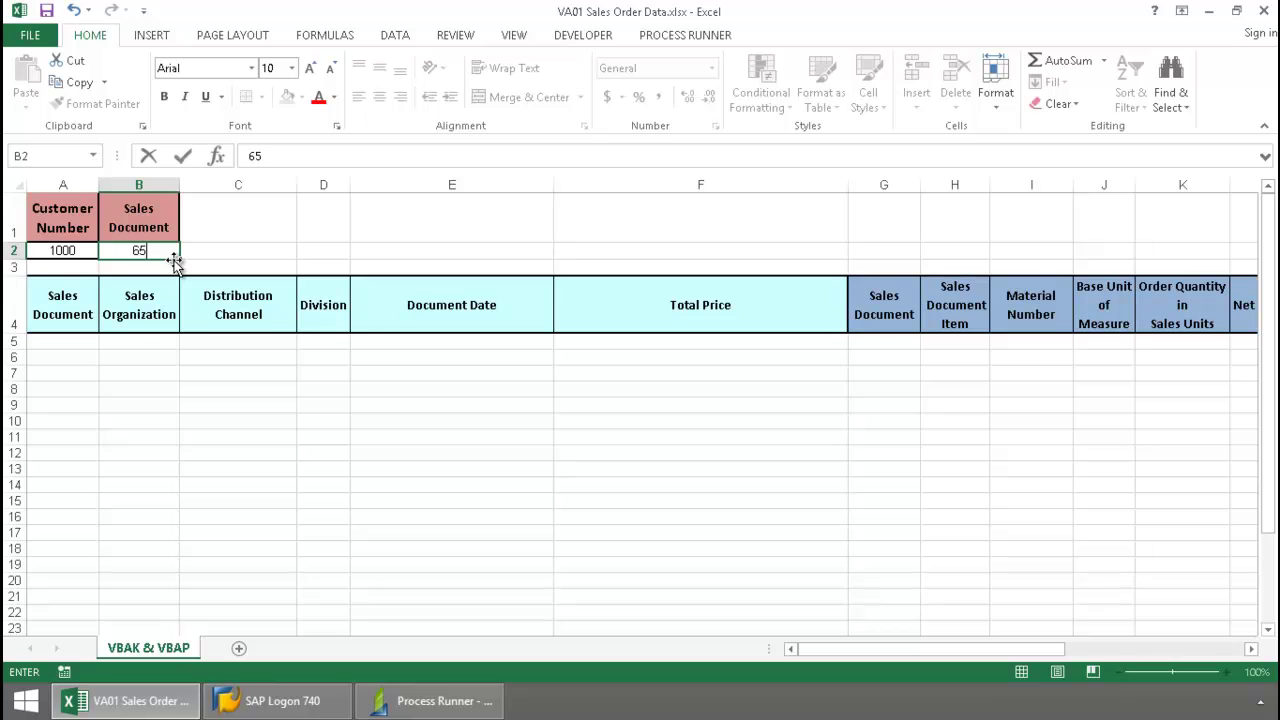
left_click(336, 222)
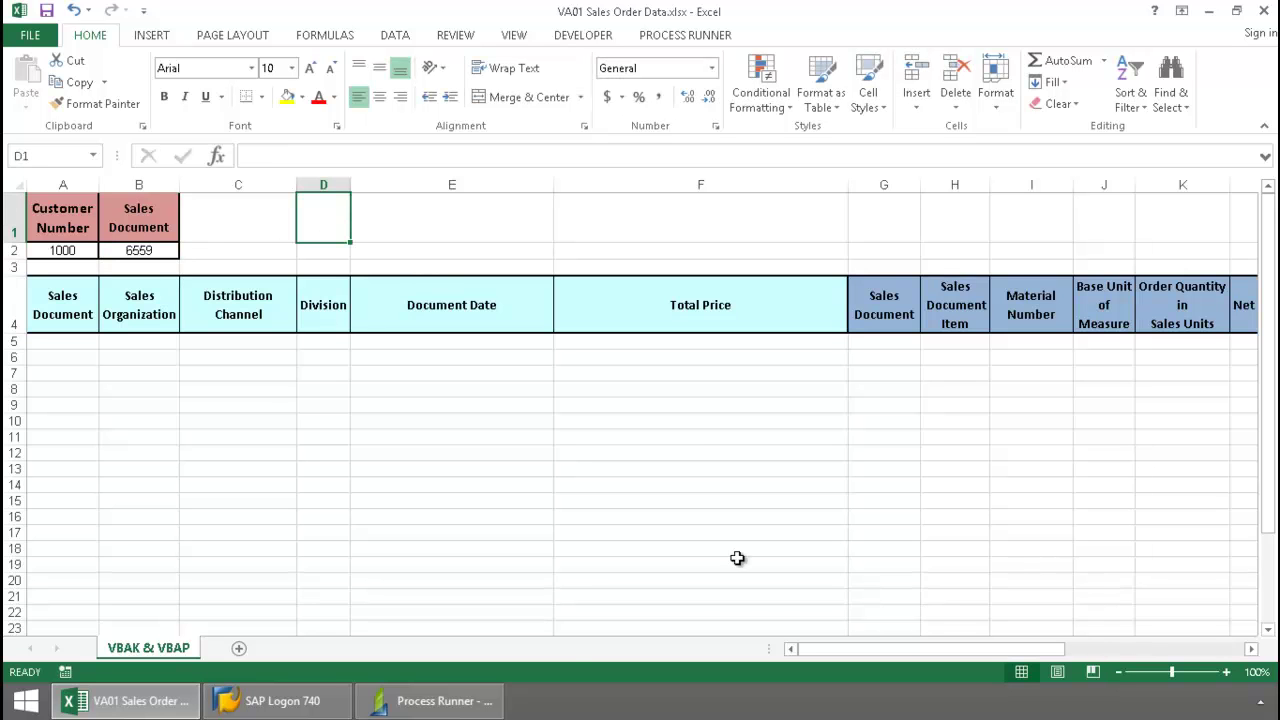
Rerun the extraction from Process Runner filtered by both customer number and sales document, using the prefilled SAP logon.
left_click(450, 700)
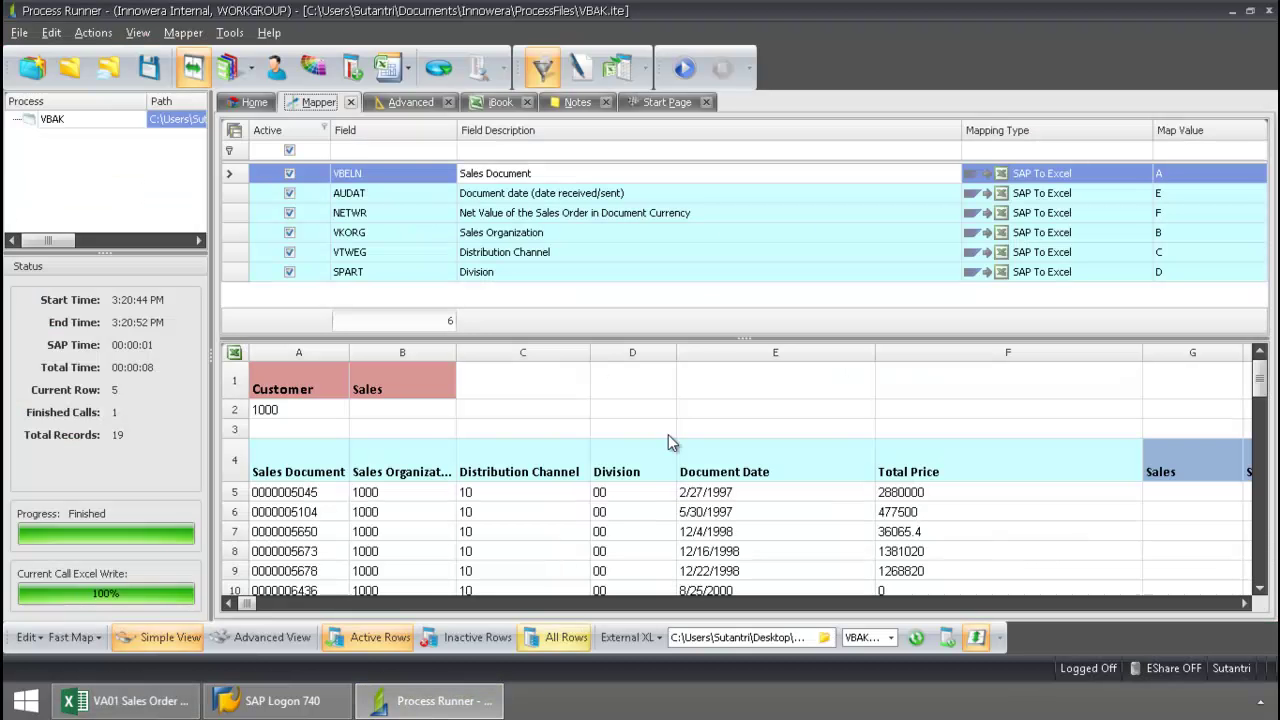
left_click(684, 68)
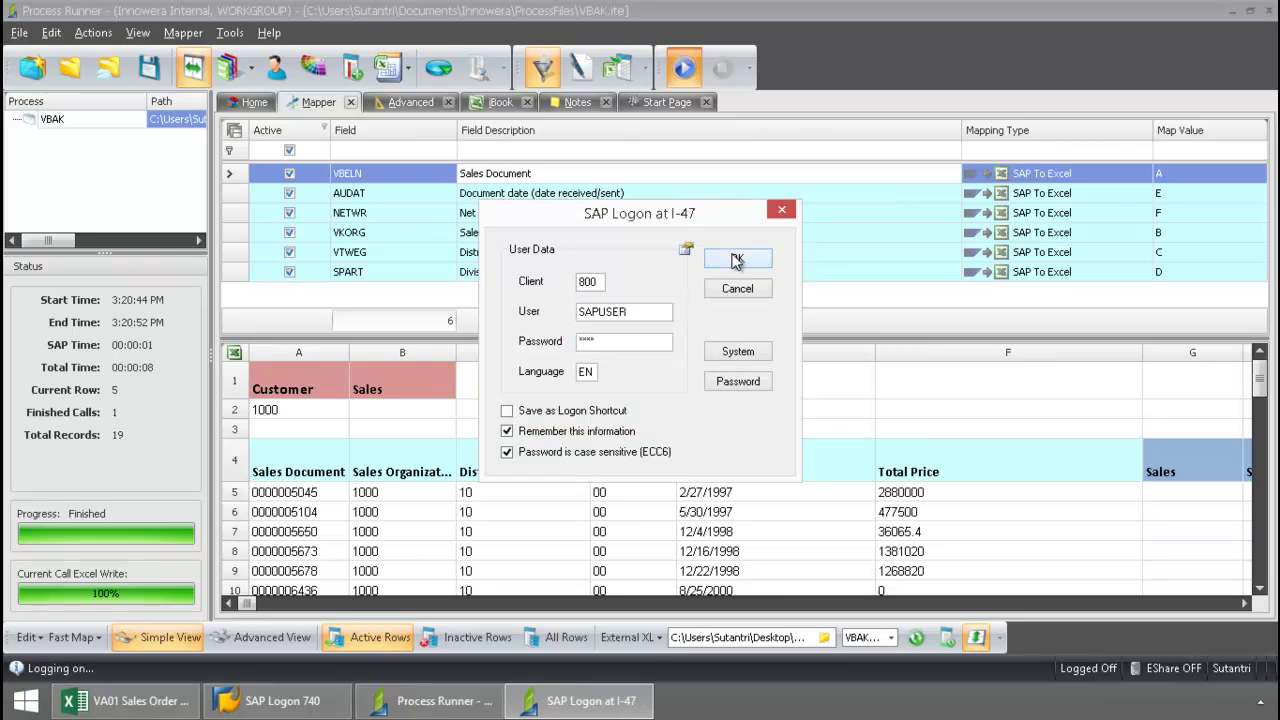
left_click(732, 254)
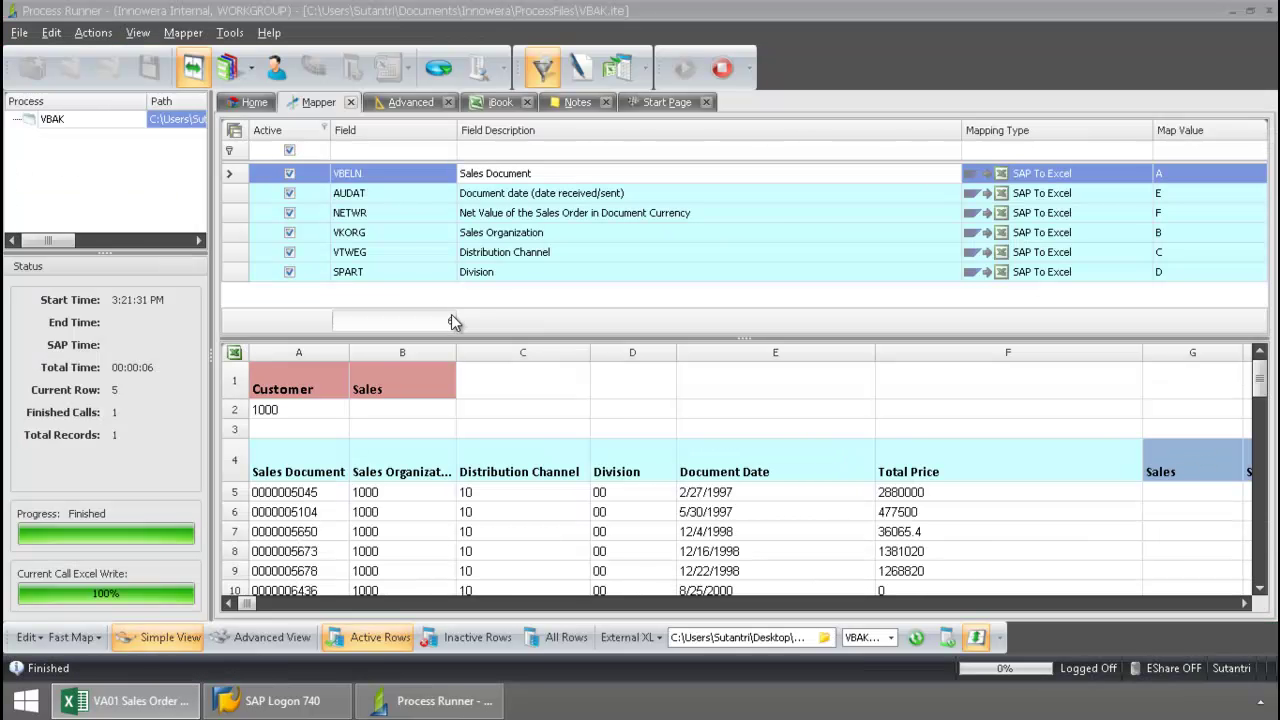
Switch to Excel and check the extracted order's header data and its status column.
left_click(135, 701)
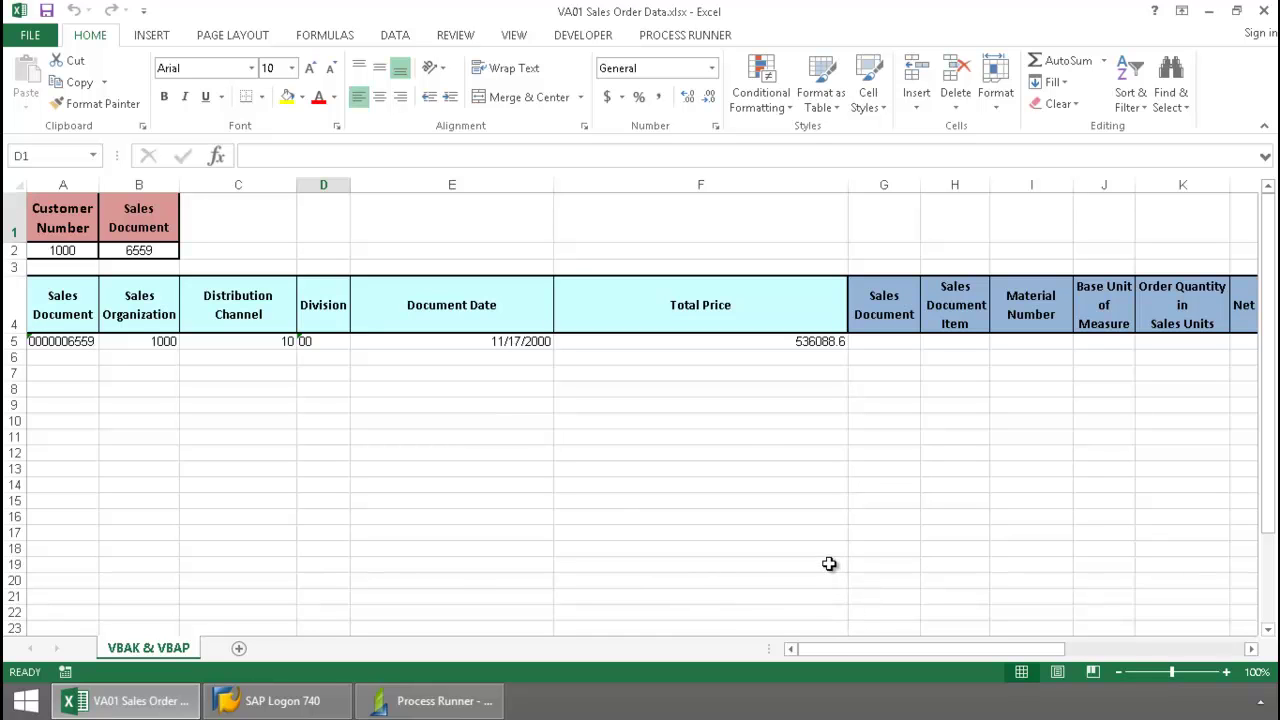
left_click_drag(904, 649, 970, 654)
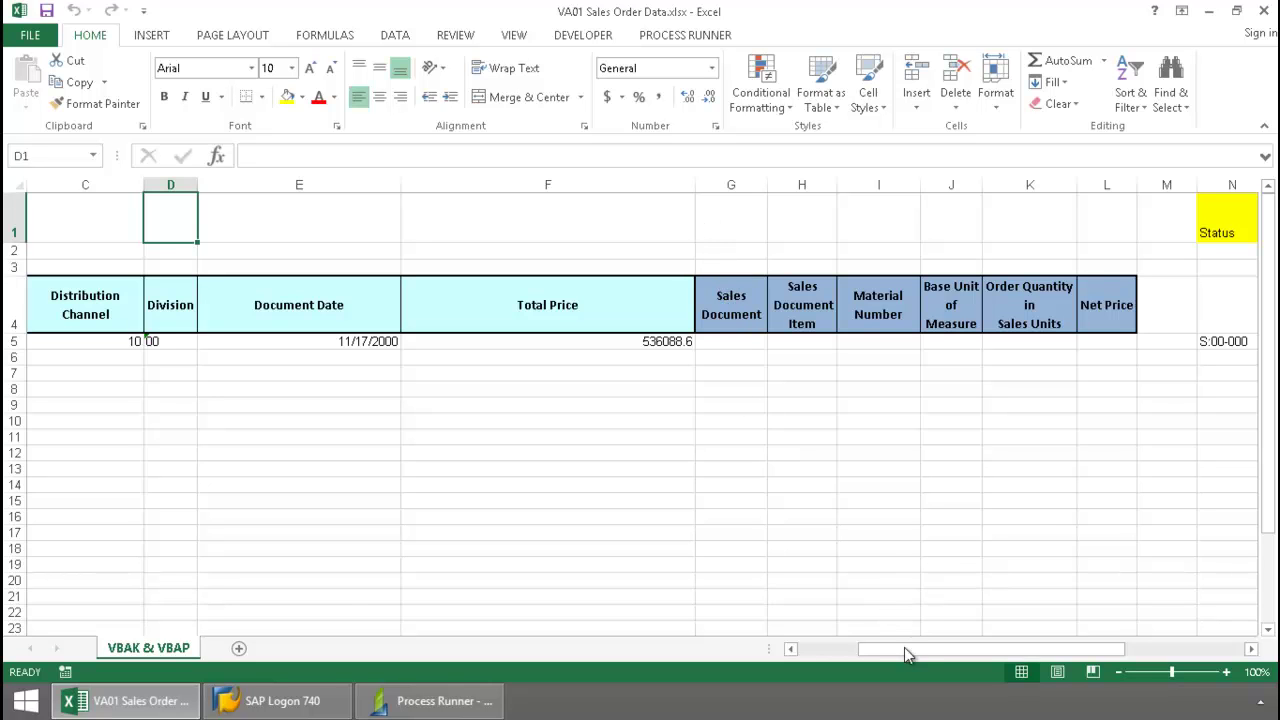
left_click_drag(904, 649, 817, 649)
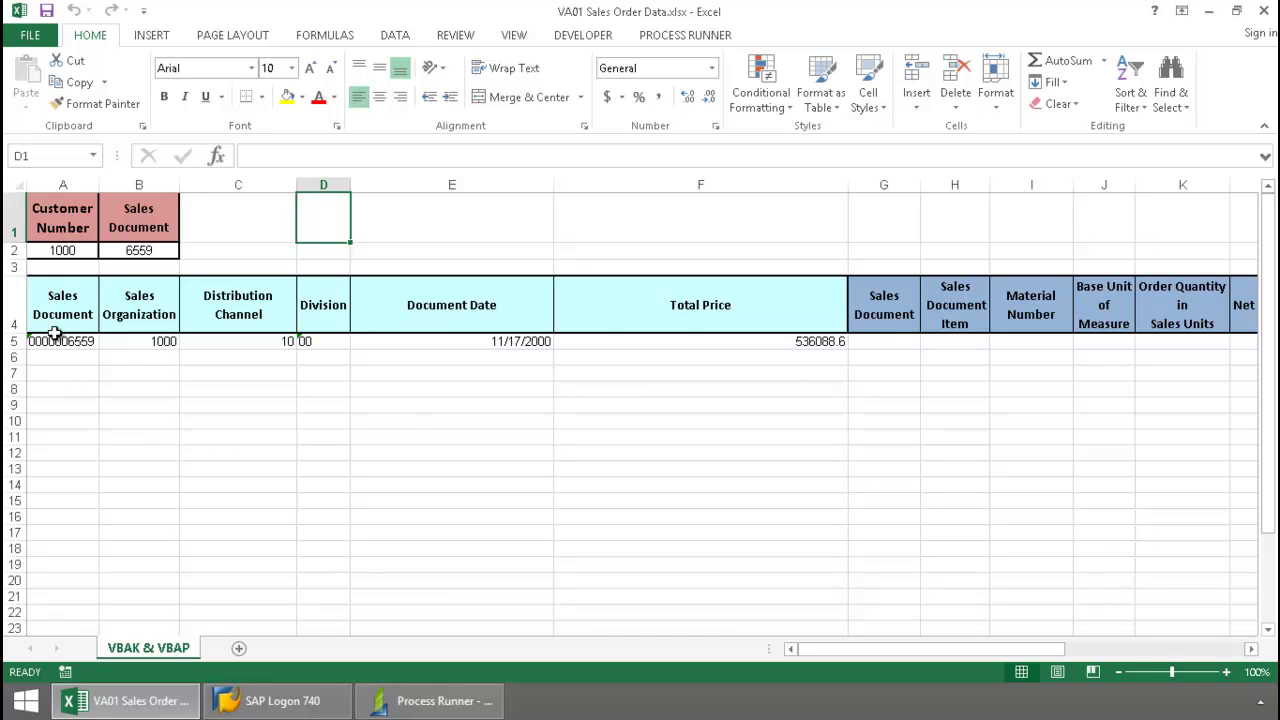
Clear the extracted order in A5:F5 and the sales document filter in cell B2.
left_click_drag(52, 339, 689, 334)
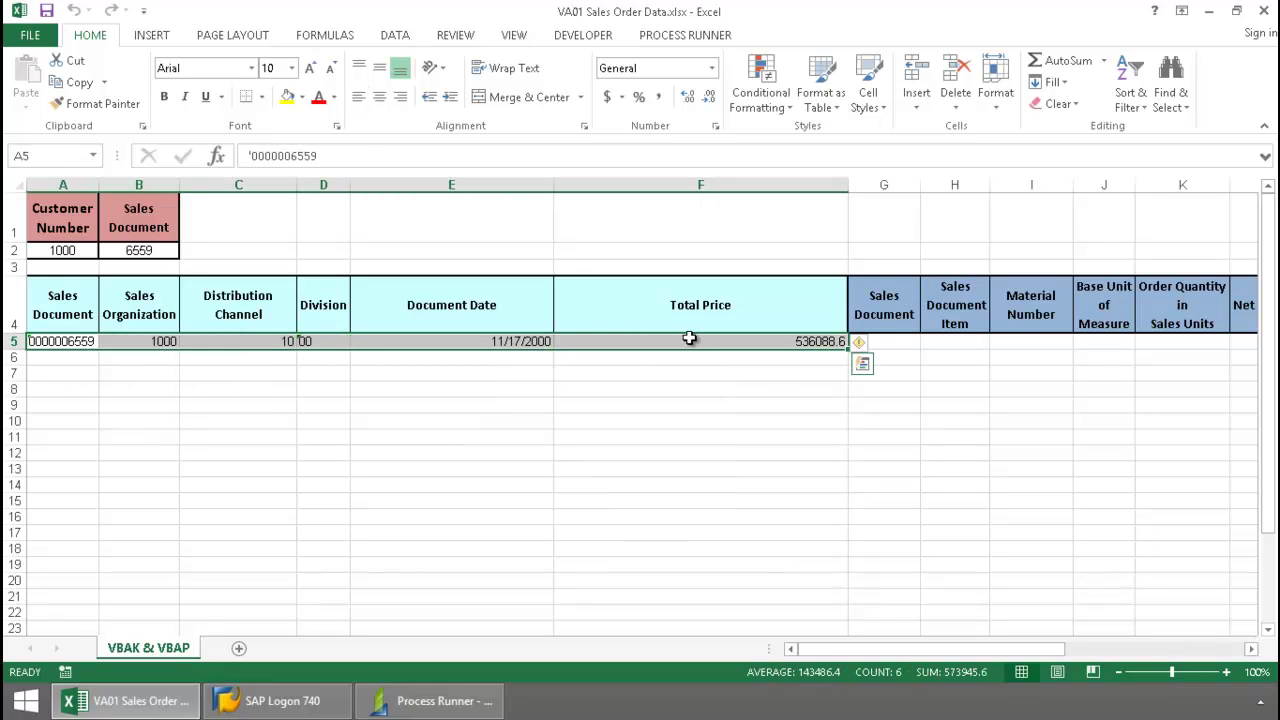
key("Delete")
left_click(685, 425)
left_click(155, 252)
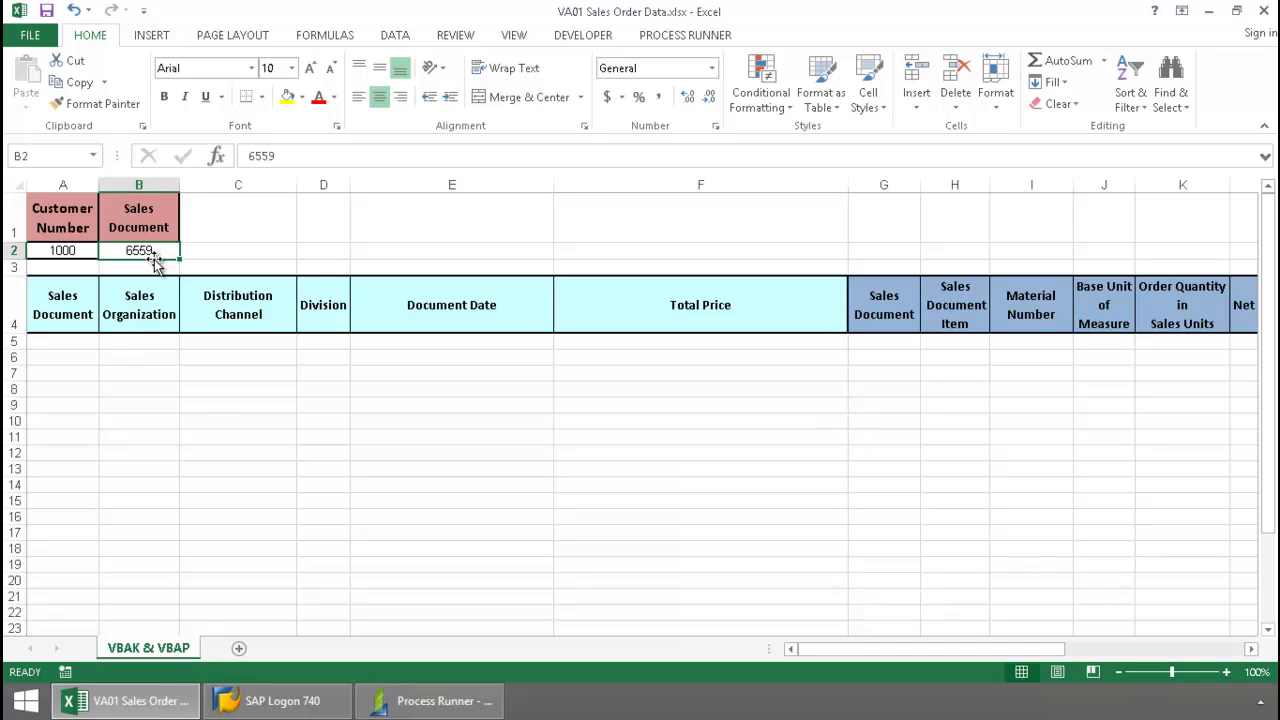
key("Delete")
left_click(252, 422)
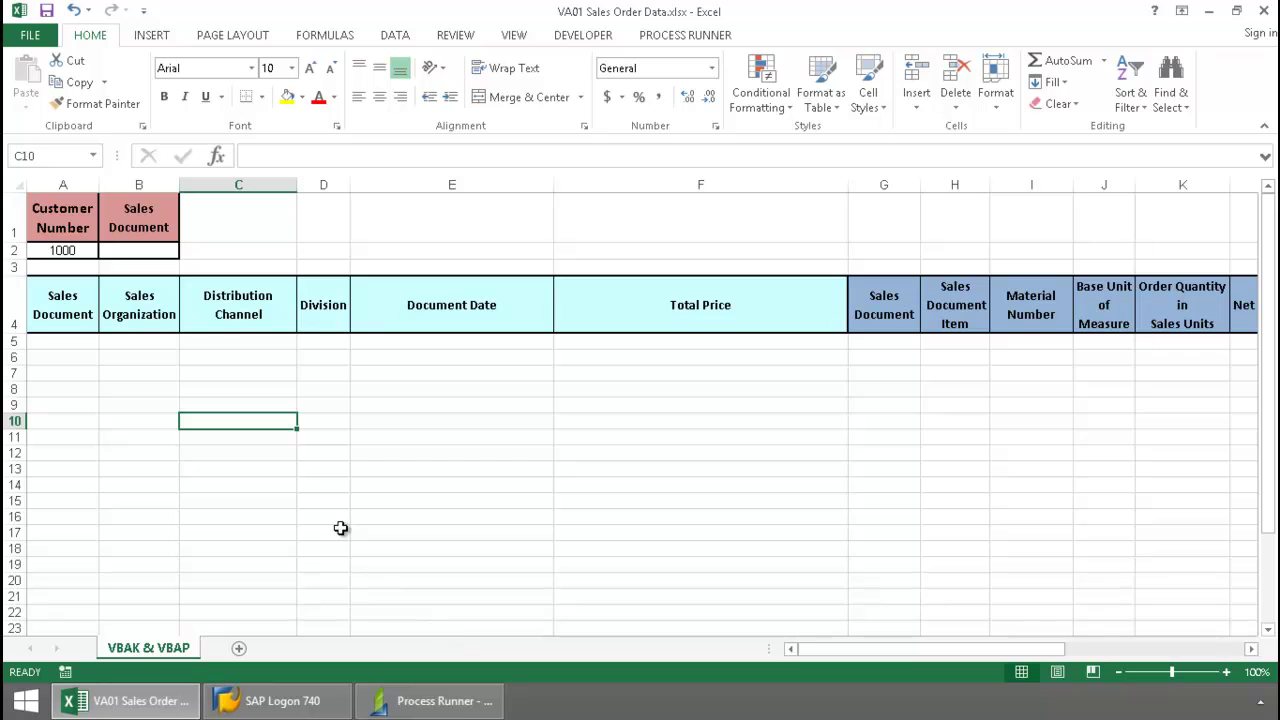
Switch to Process Runner, save the VBAK process and open VBAP.ite from the recent files.
left_click(425, 700)
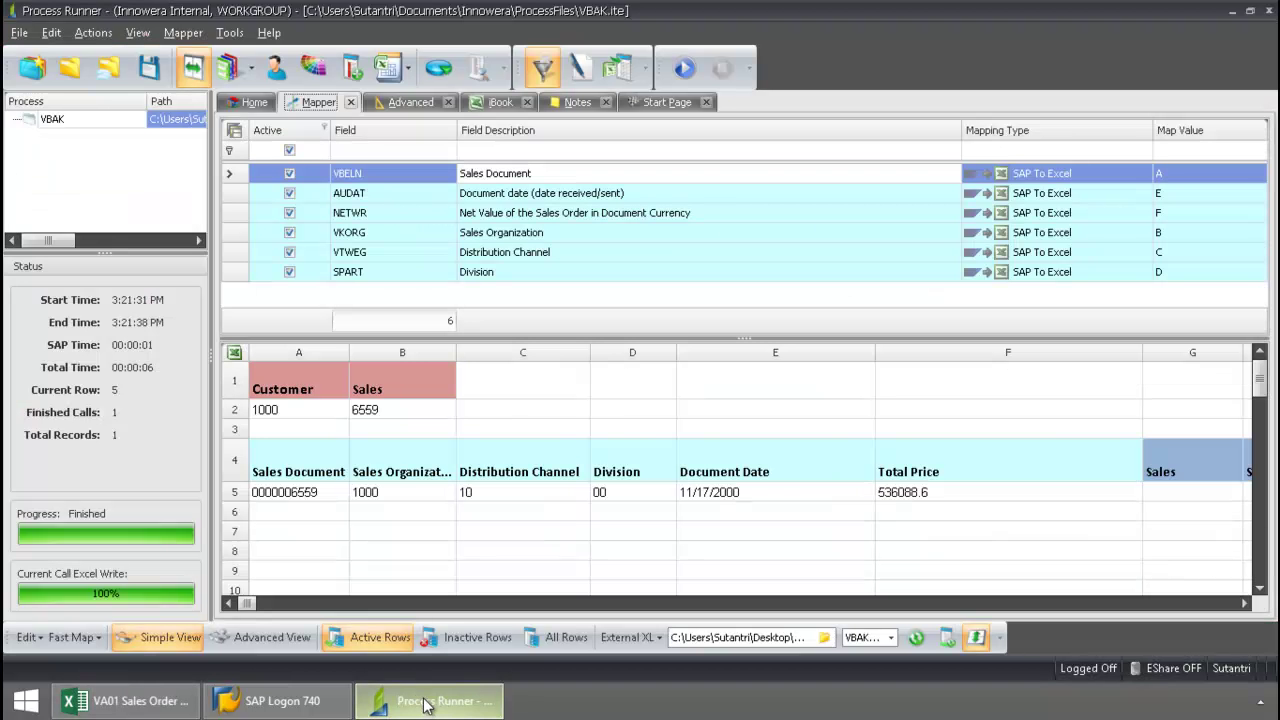
left_click(148, 67)
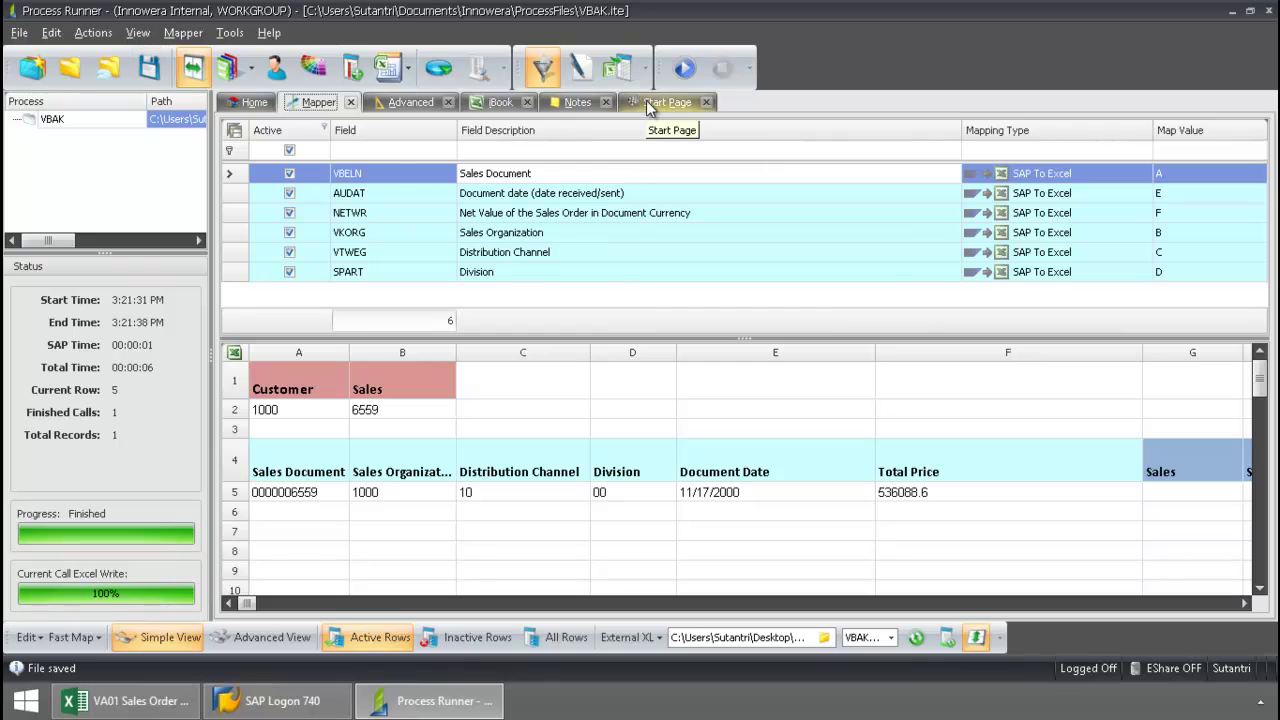
left_click(646, 100)
left_click(255, 196)
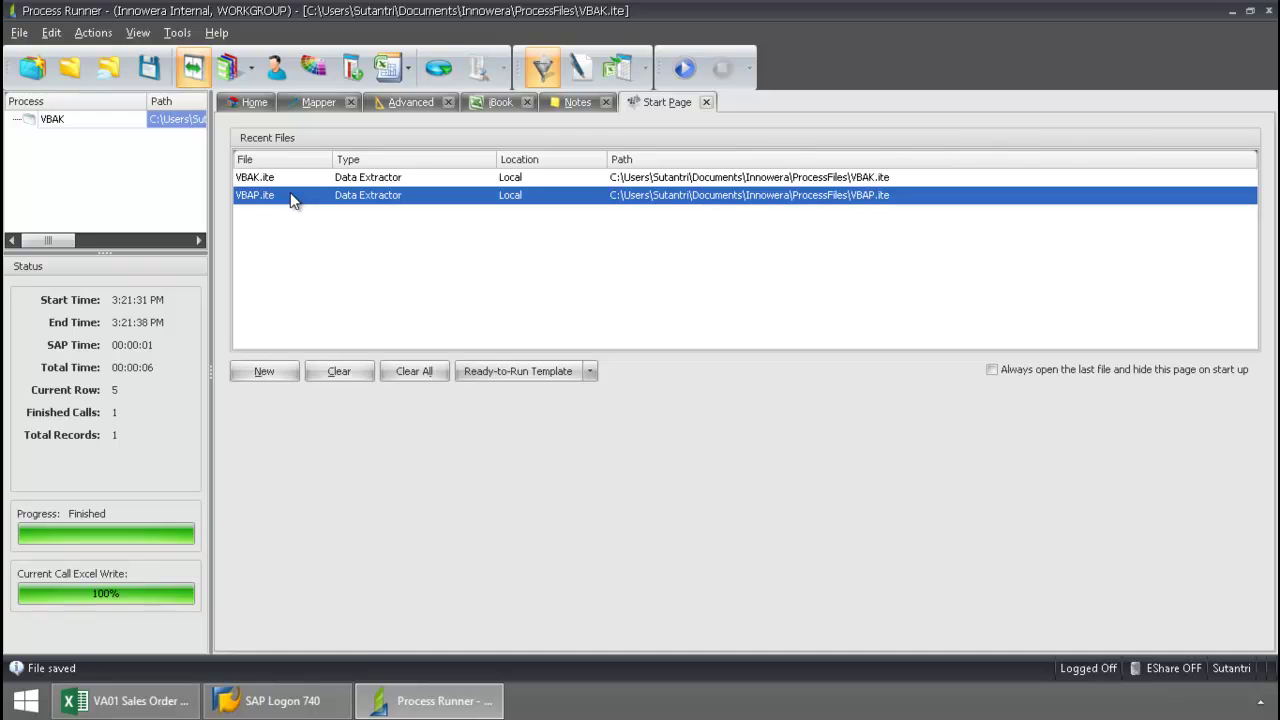
double_click(292, 196)
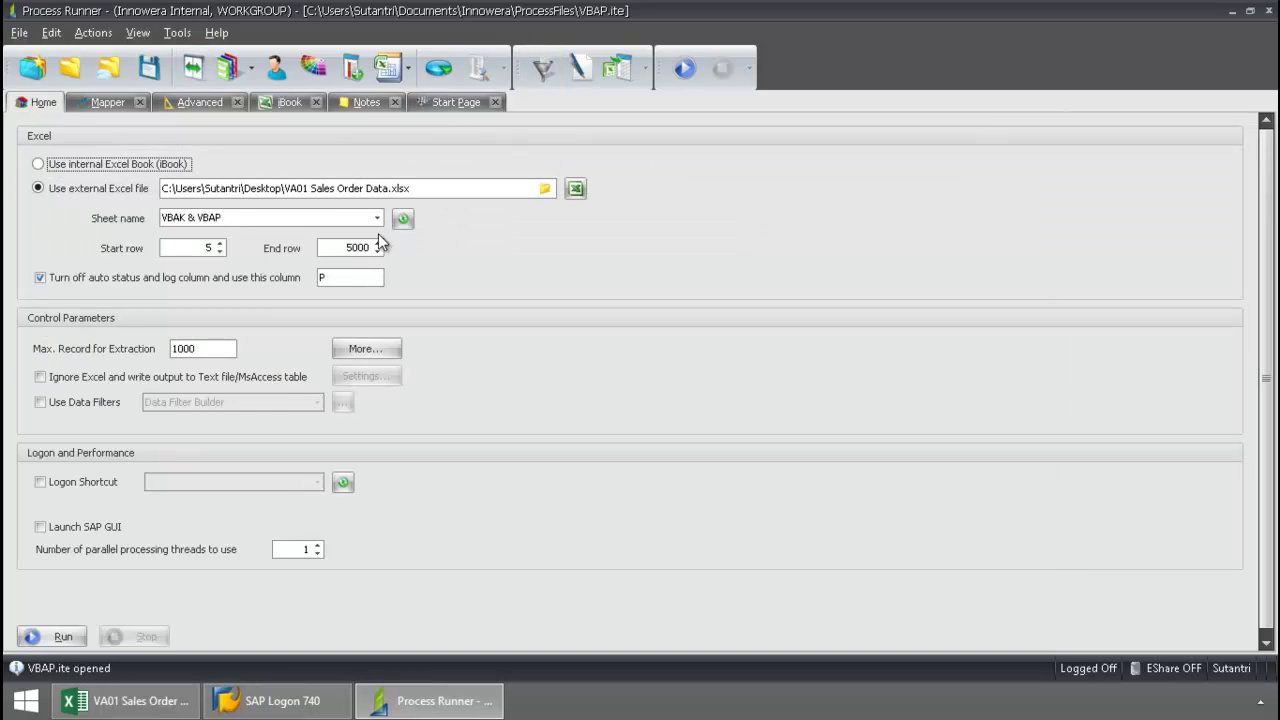
Show only the active field mappings of VBAP alongside the sheet's item columns G to L.
left_click(105, 103)
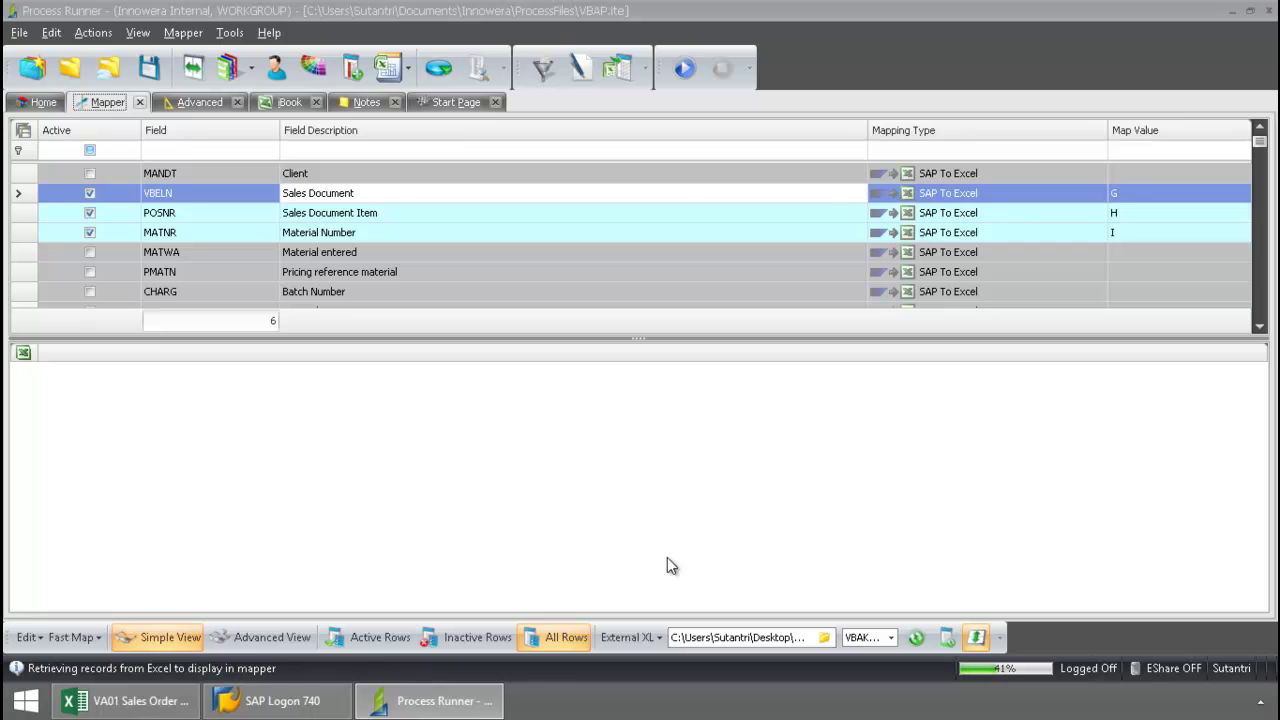
mouse_move(127, 710)
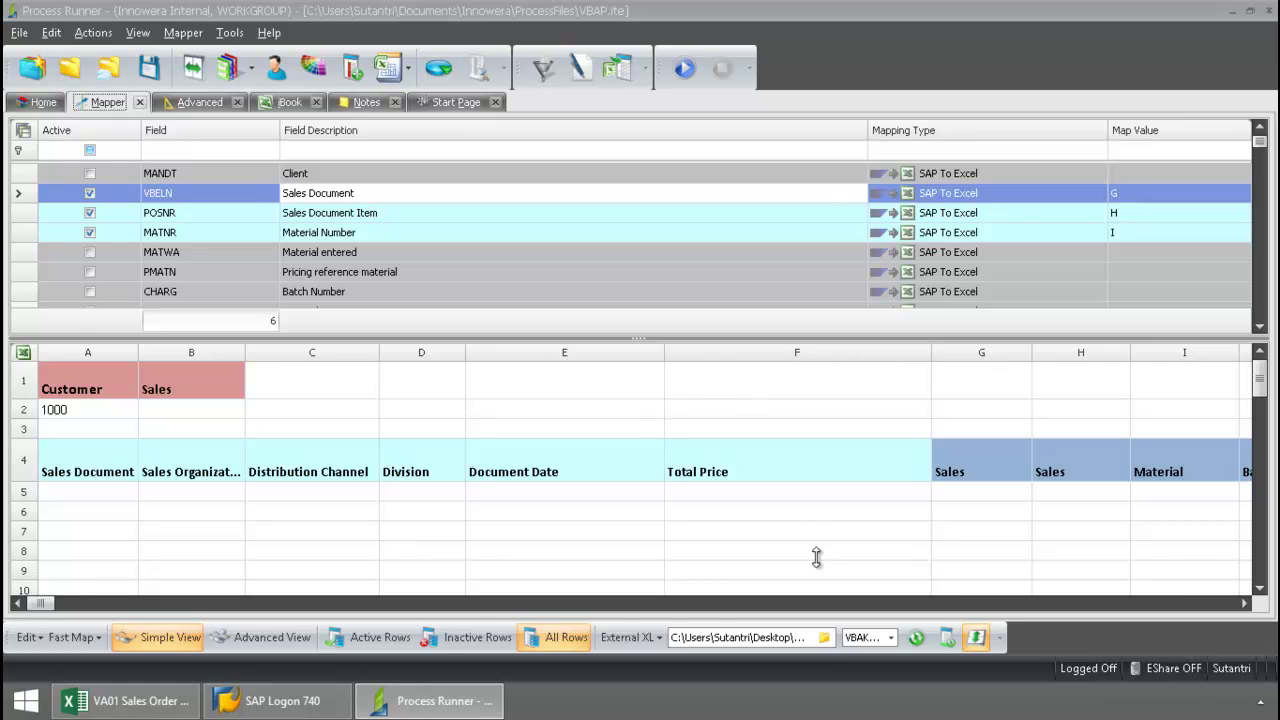
left_click(1245, 603)
left_click_drag(1245, 603, 1242, 605)
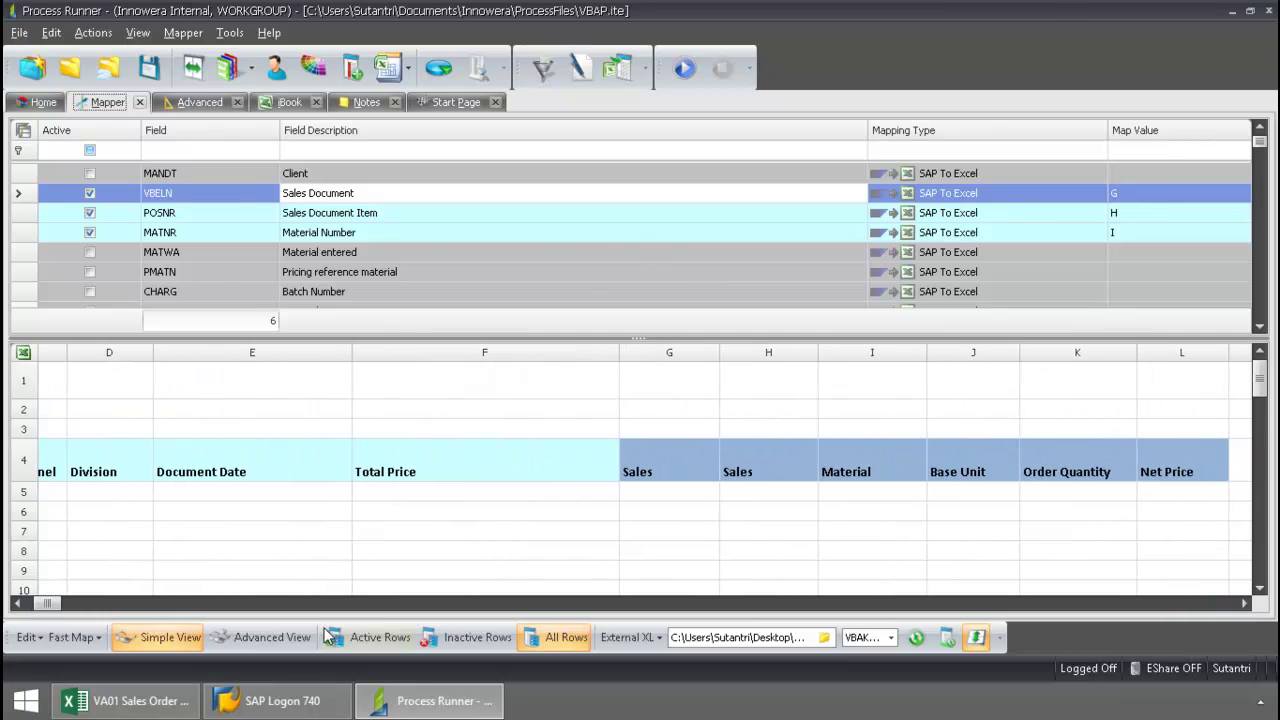
left_click(372, 643)
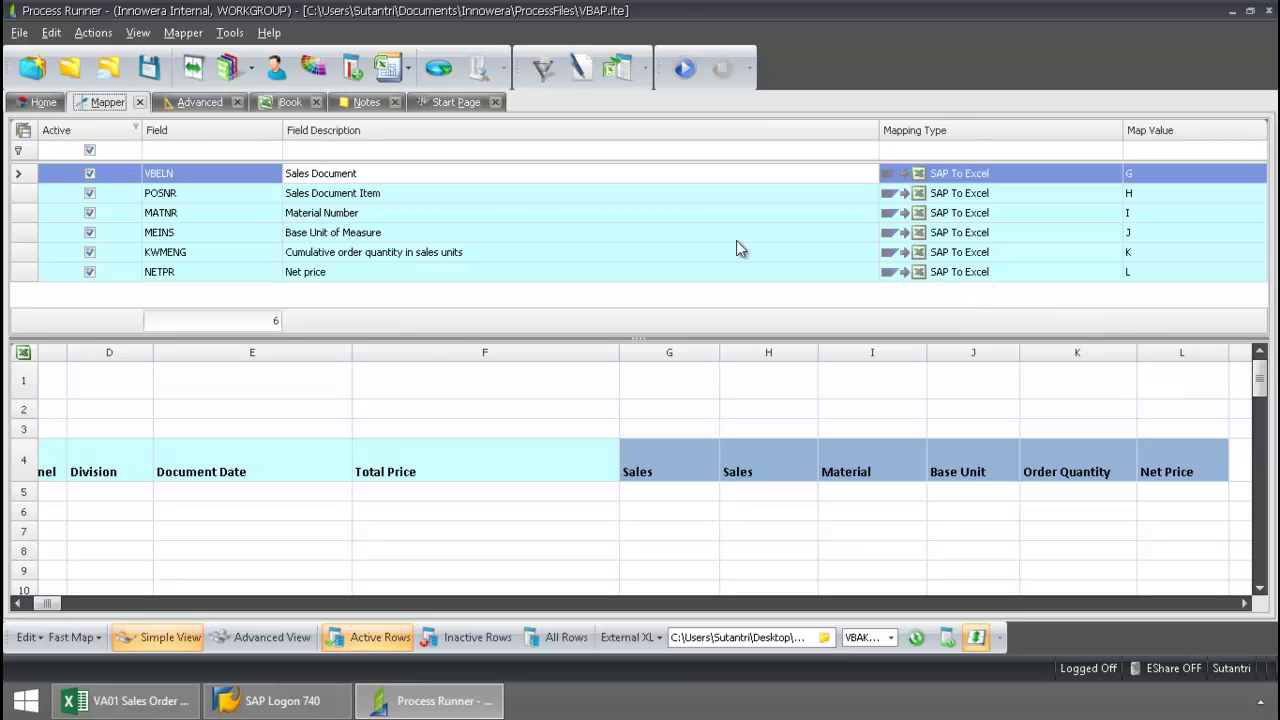
Add a data filter on VBELN (Sales Document) to VBAP with the Single Value compare operator.
left_click(546, 85)
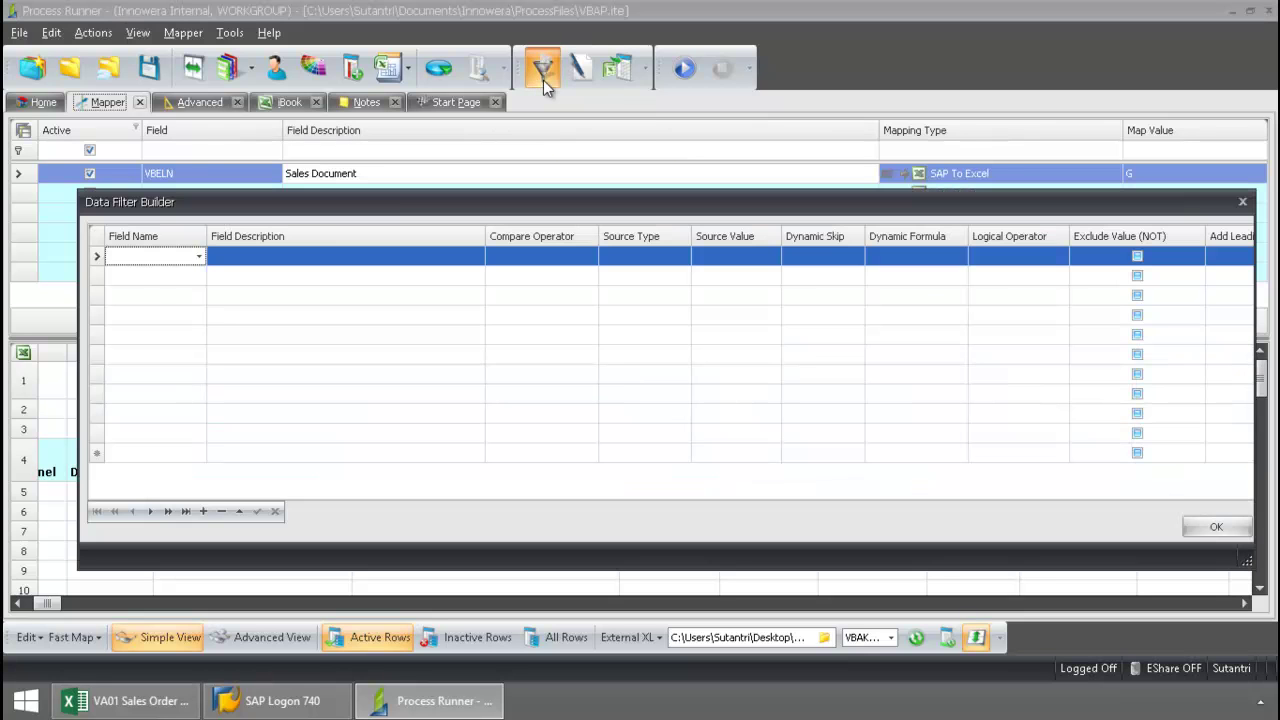
left_click(198, 258)
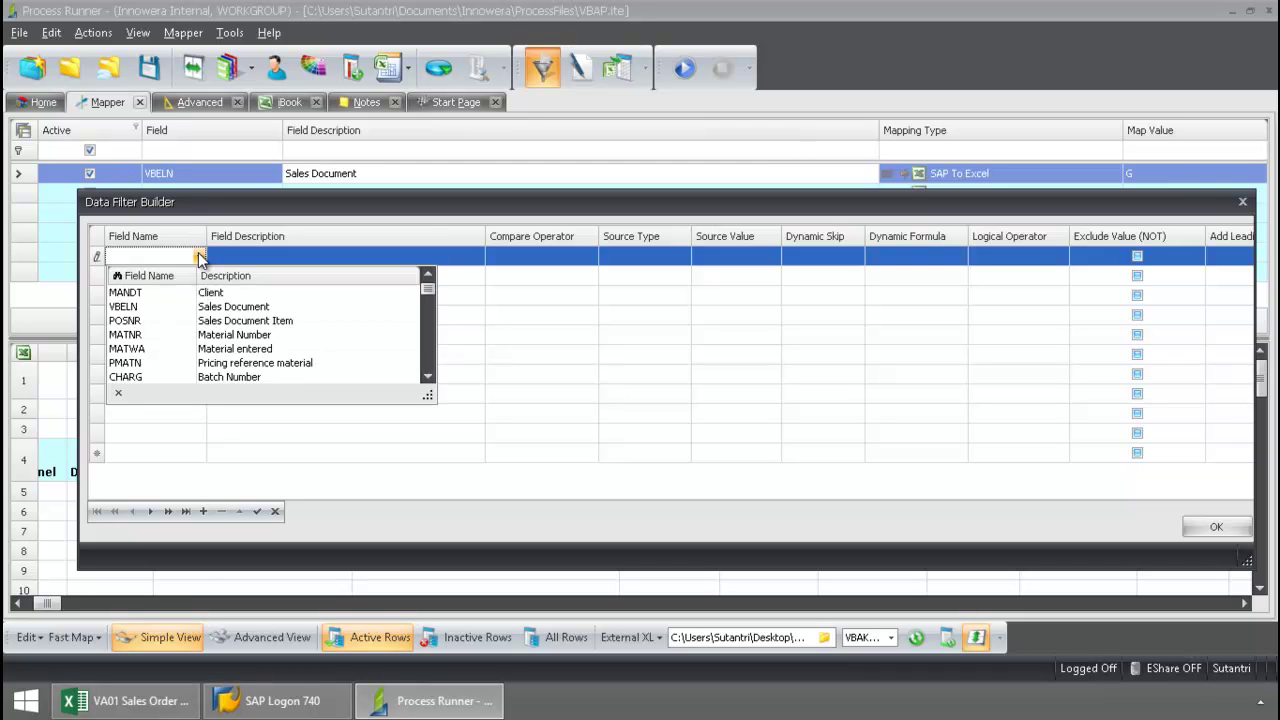
left_click(223, 309)
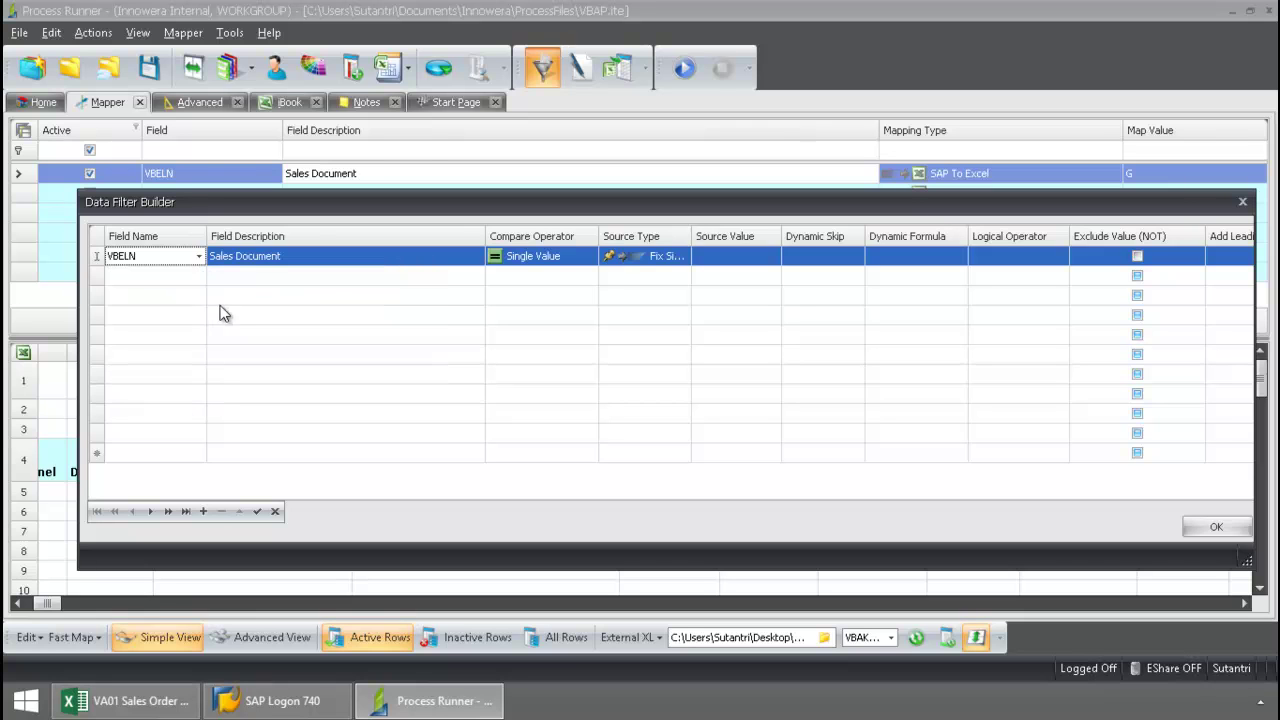
left_click(588, 258)
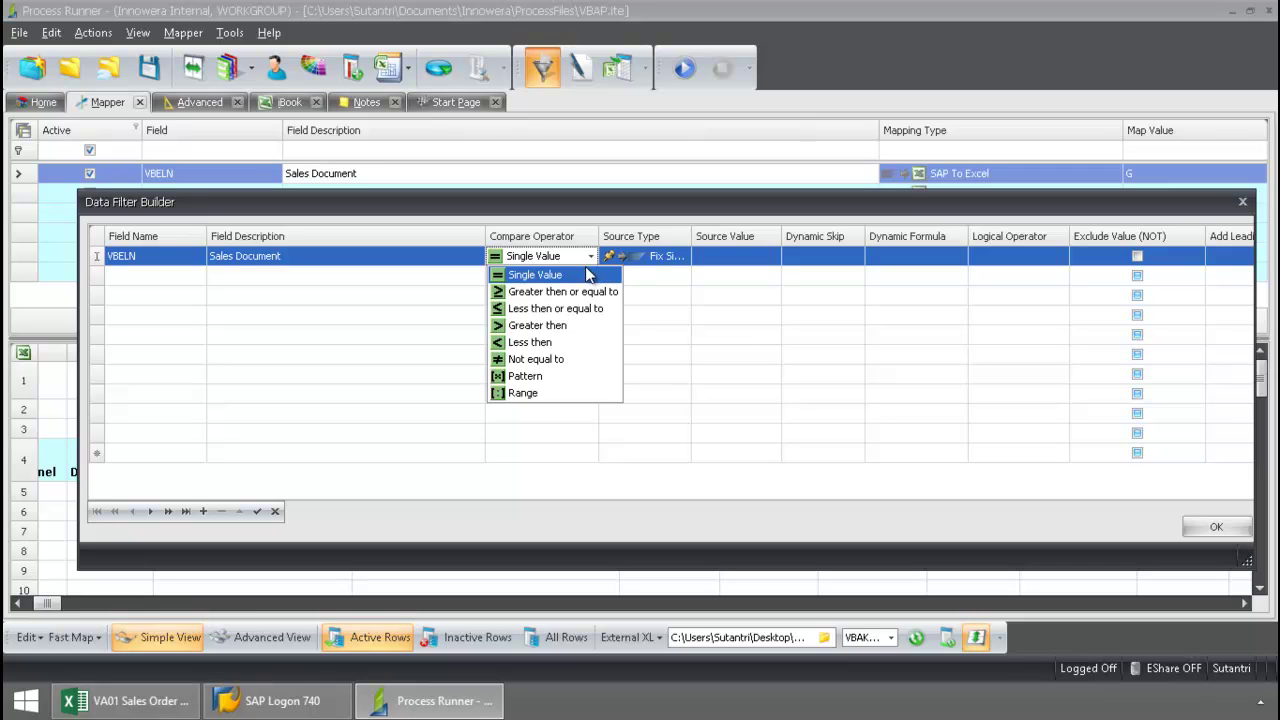
left_click(588, 276)
Source the VBELN filter from Excel To SAP with source value A, accept the filter and save VBAP.
left_click(685, 257)
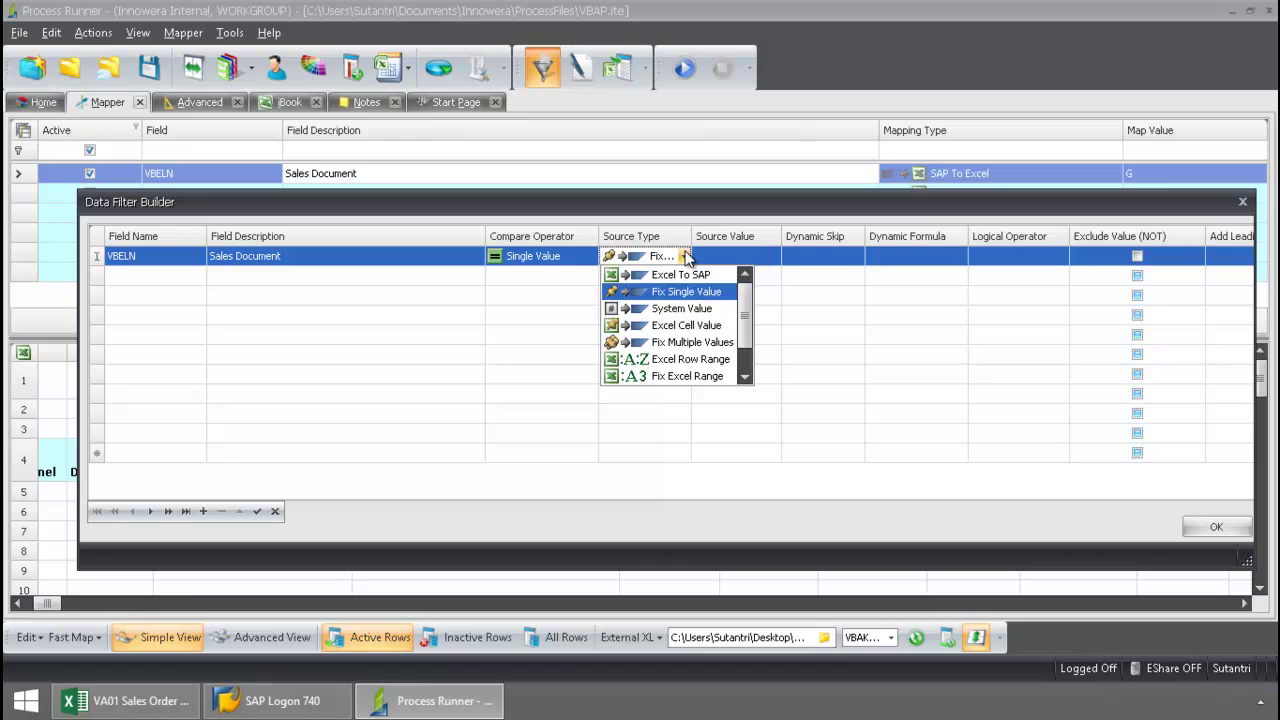
left_click(672, 275)
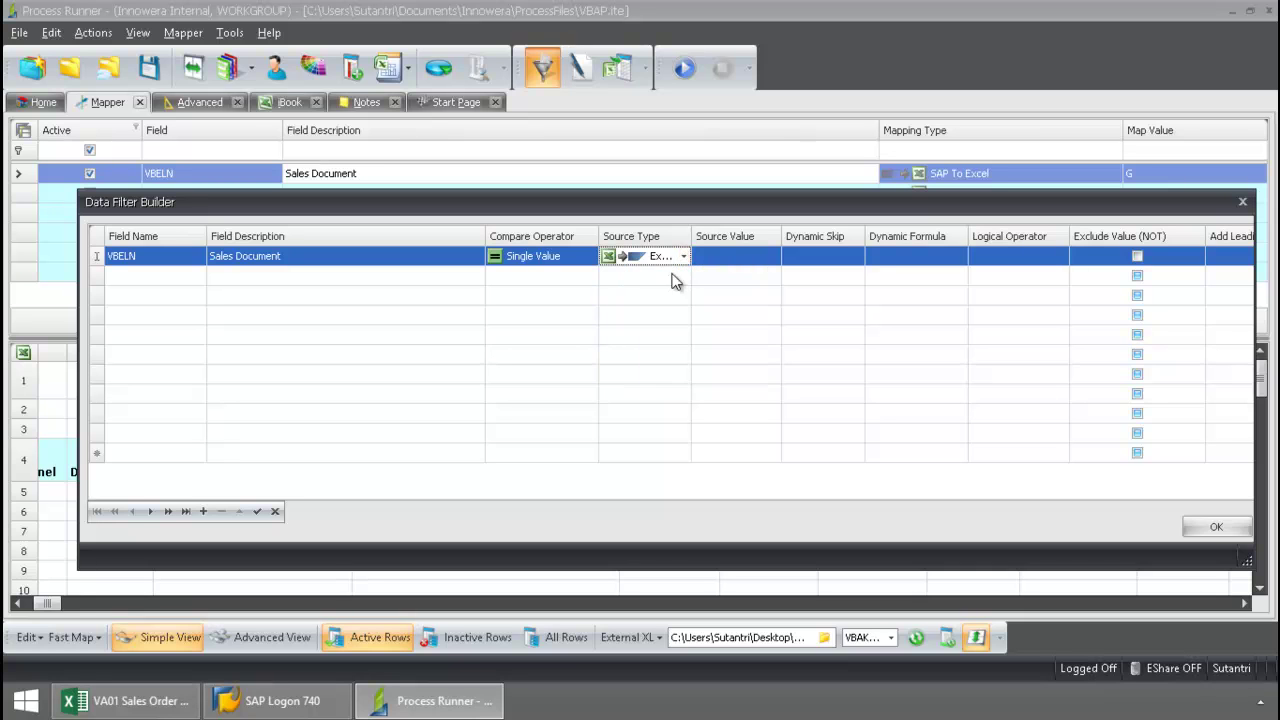
left_click(710, 259)
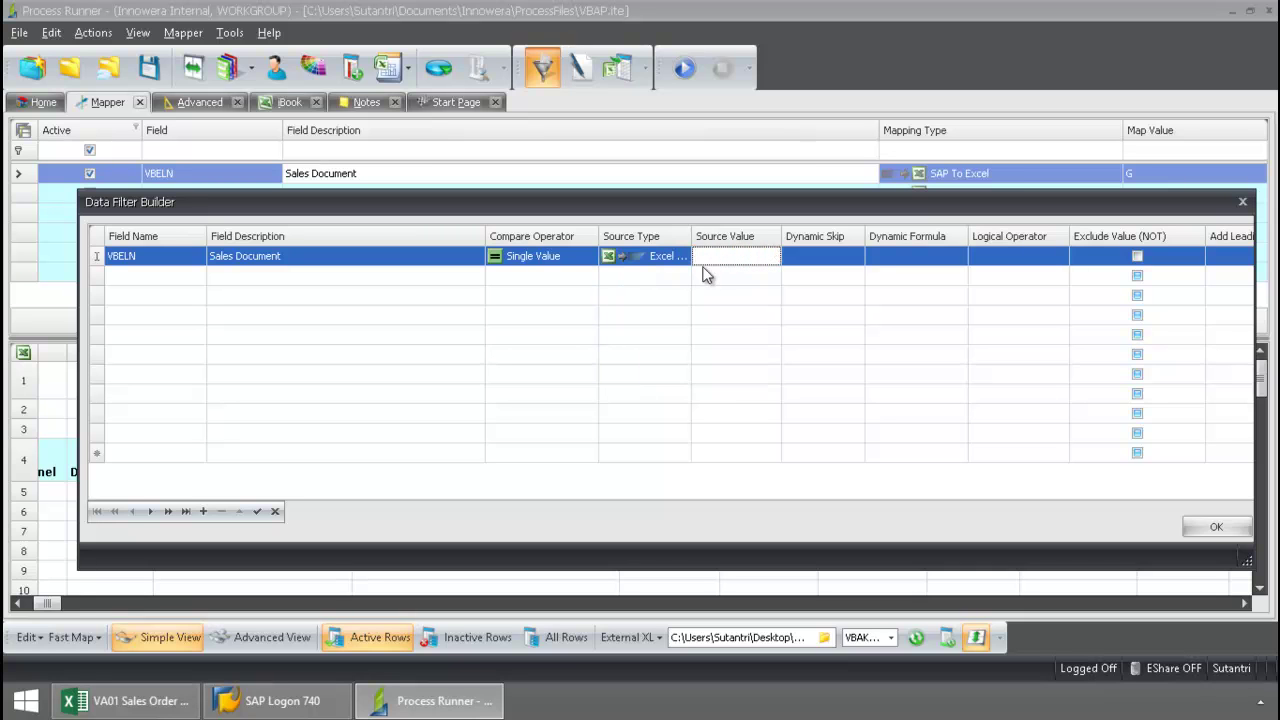
type("A")
left_click(1216, 527)
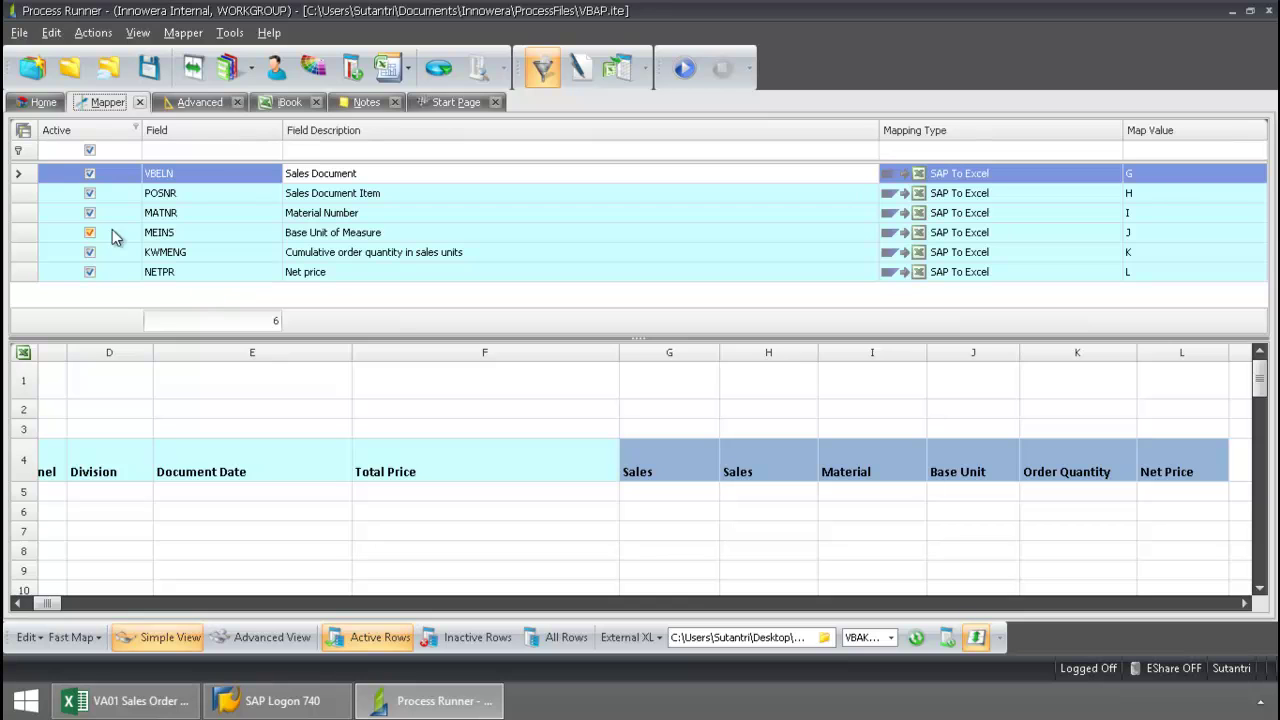
left_click(148, 68)
Reopen VBAK.ite from the recent files and show its advanced settings.
left_click(456, 102)
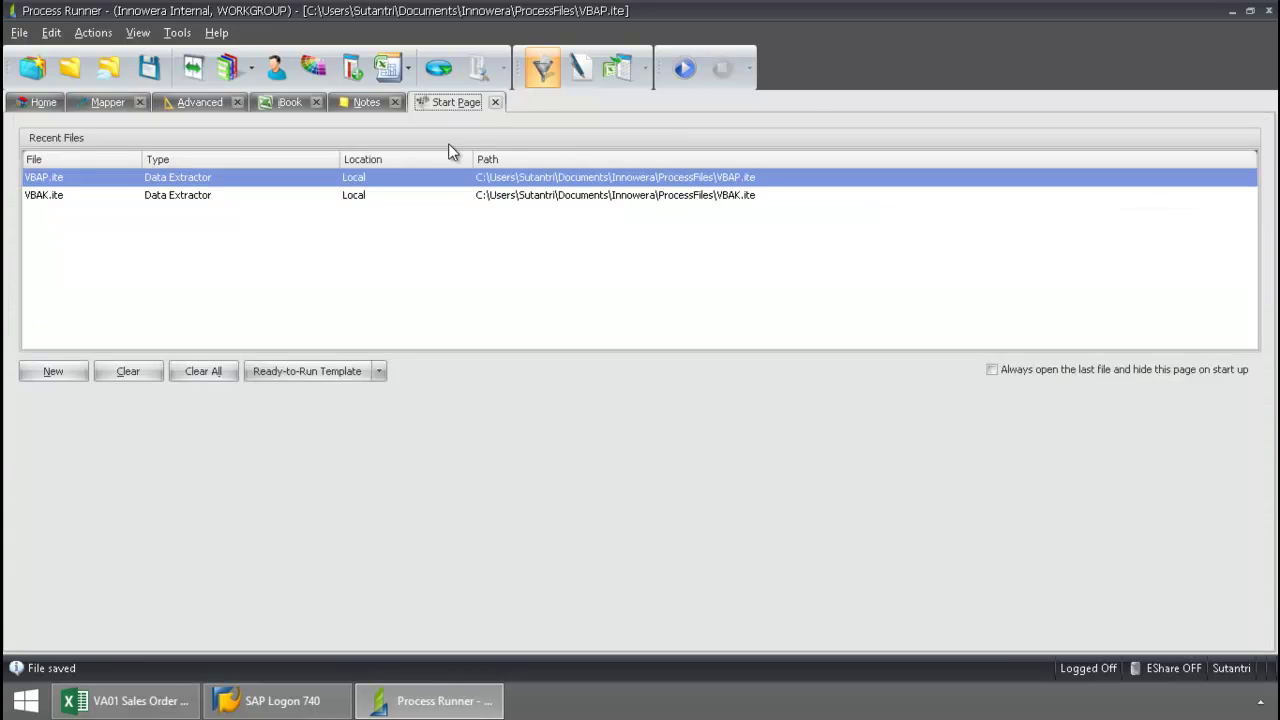
double_click(63, 199)
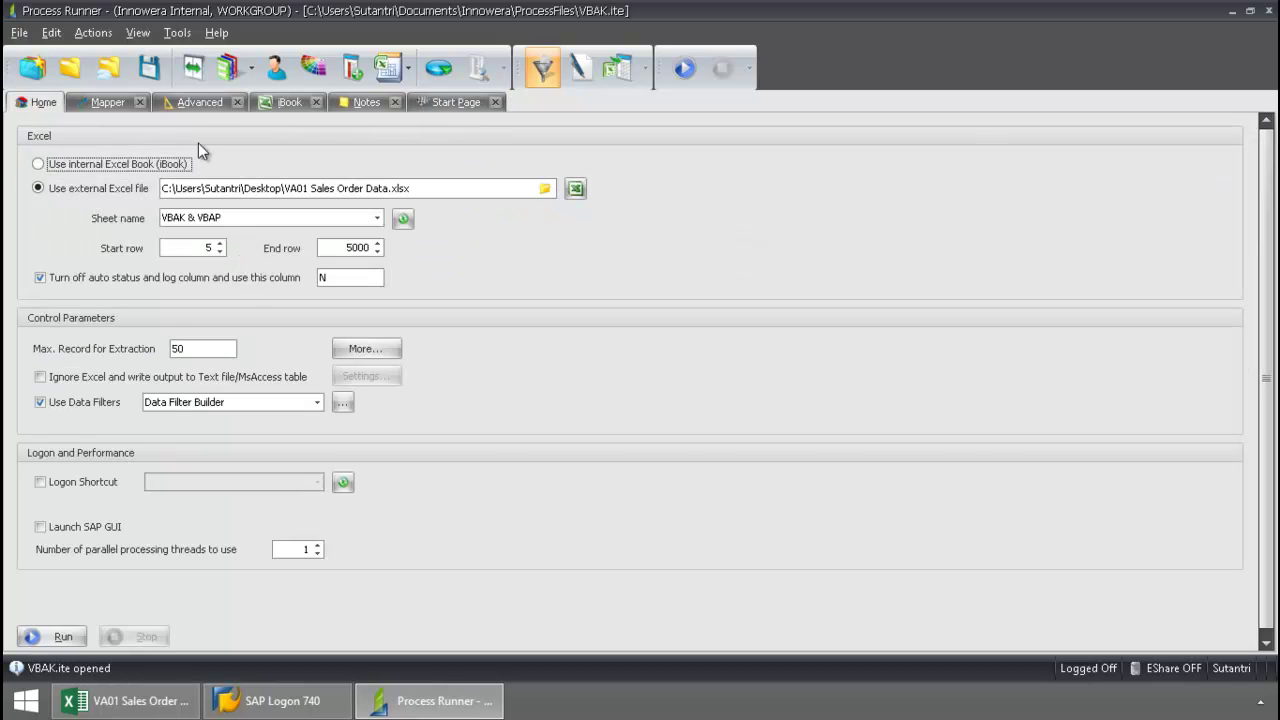
left_click(199, 104)
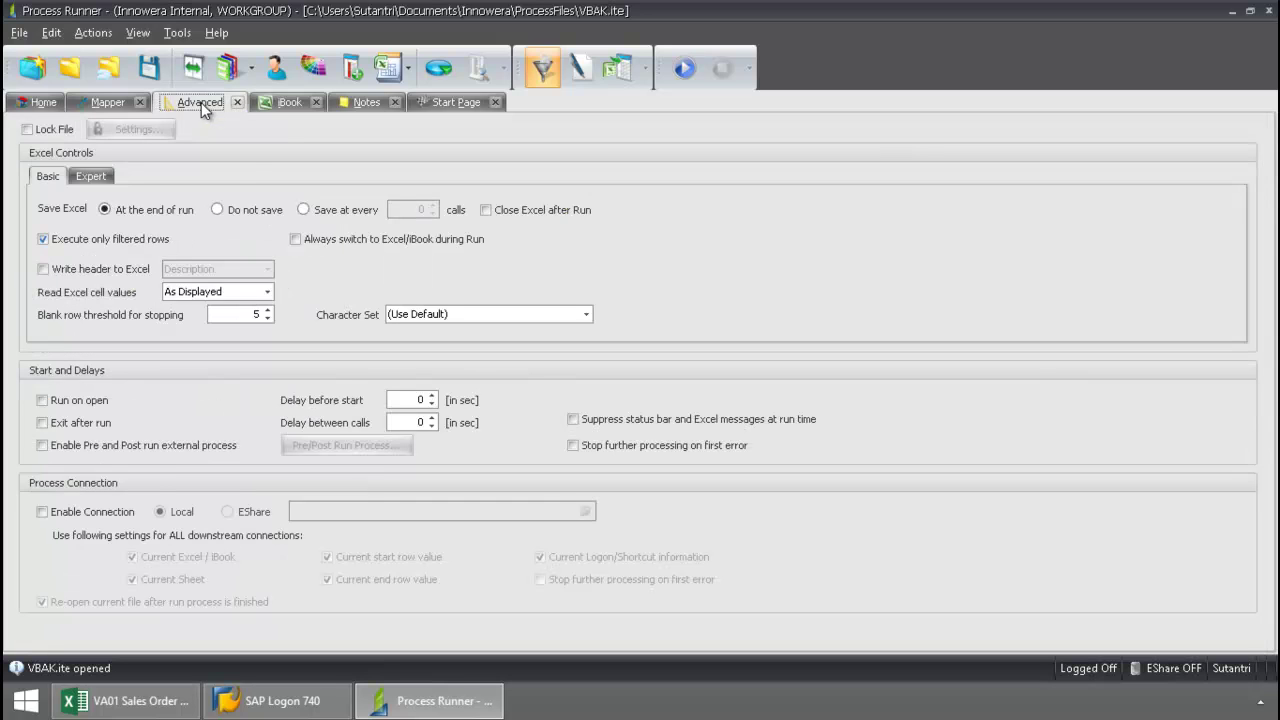
Enable a local process connection from VBAK to VBAP.ite and save the VBAK process.
left_click(42, 513)
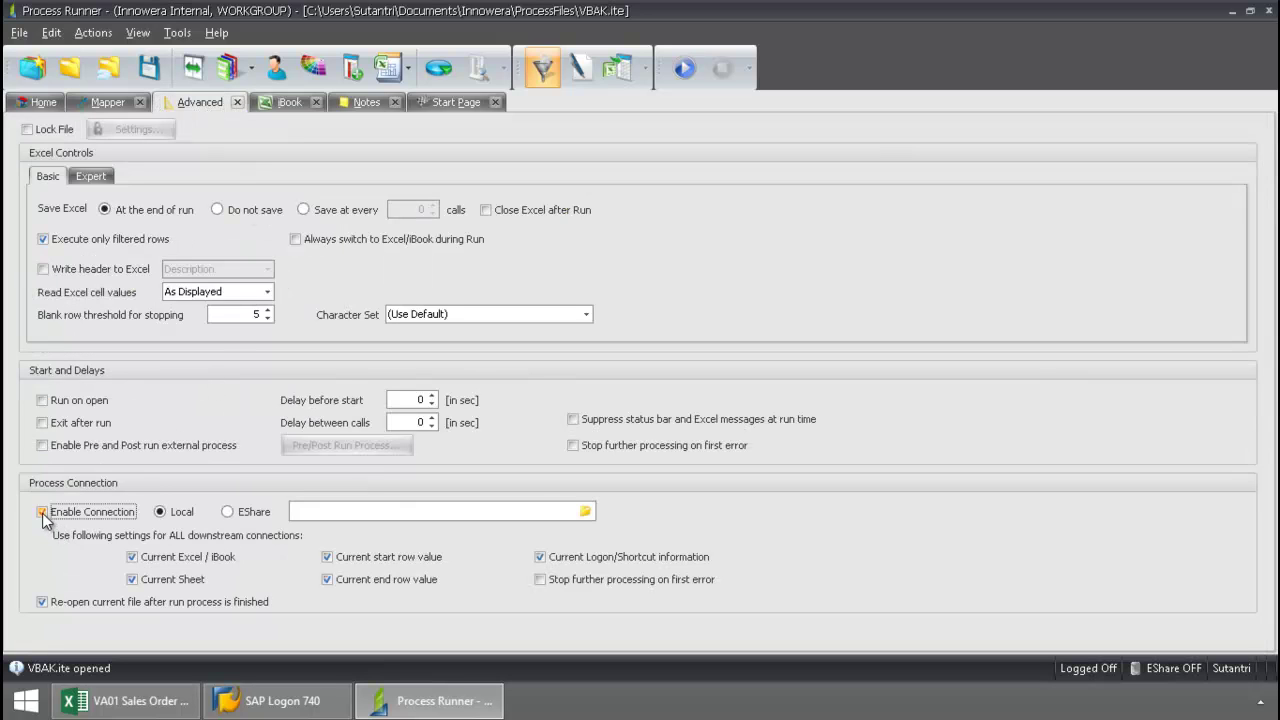
left_click(585, 512)
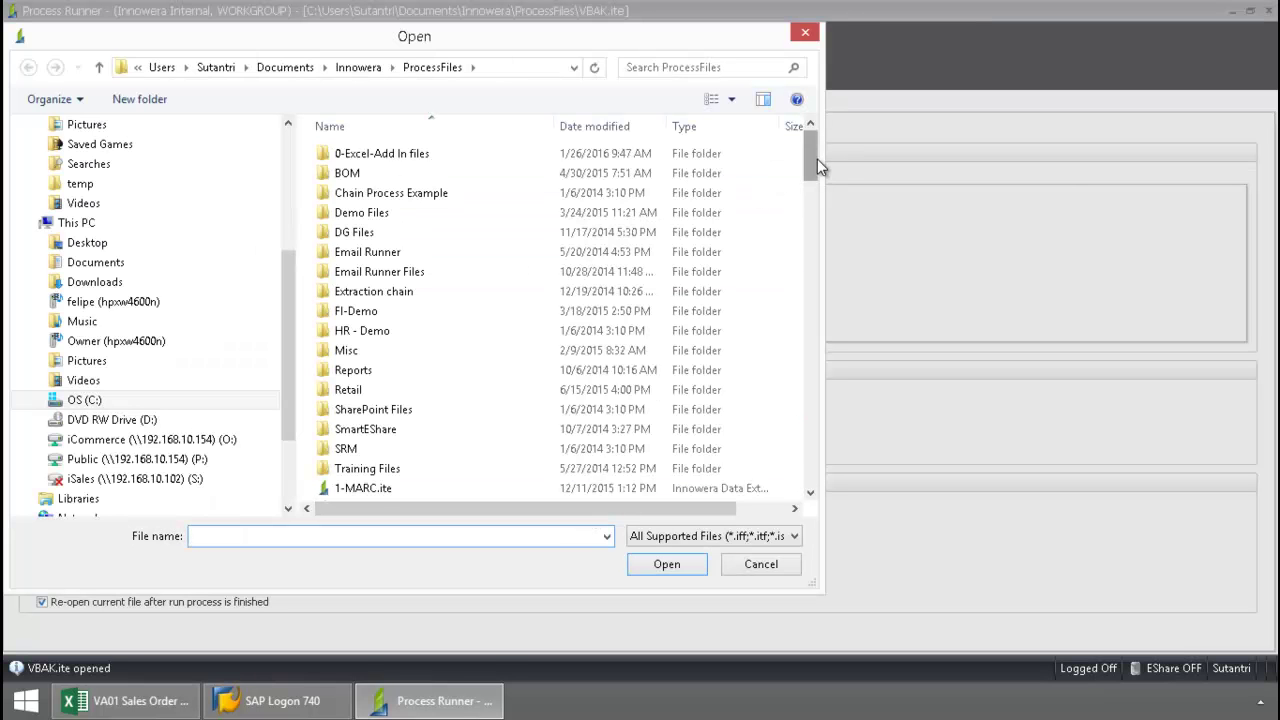
left_click_drag(814, 158, 800, 429)
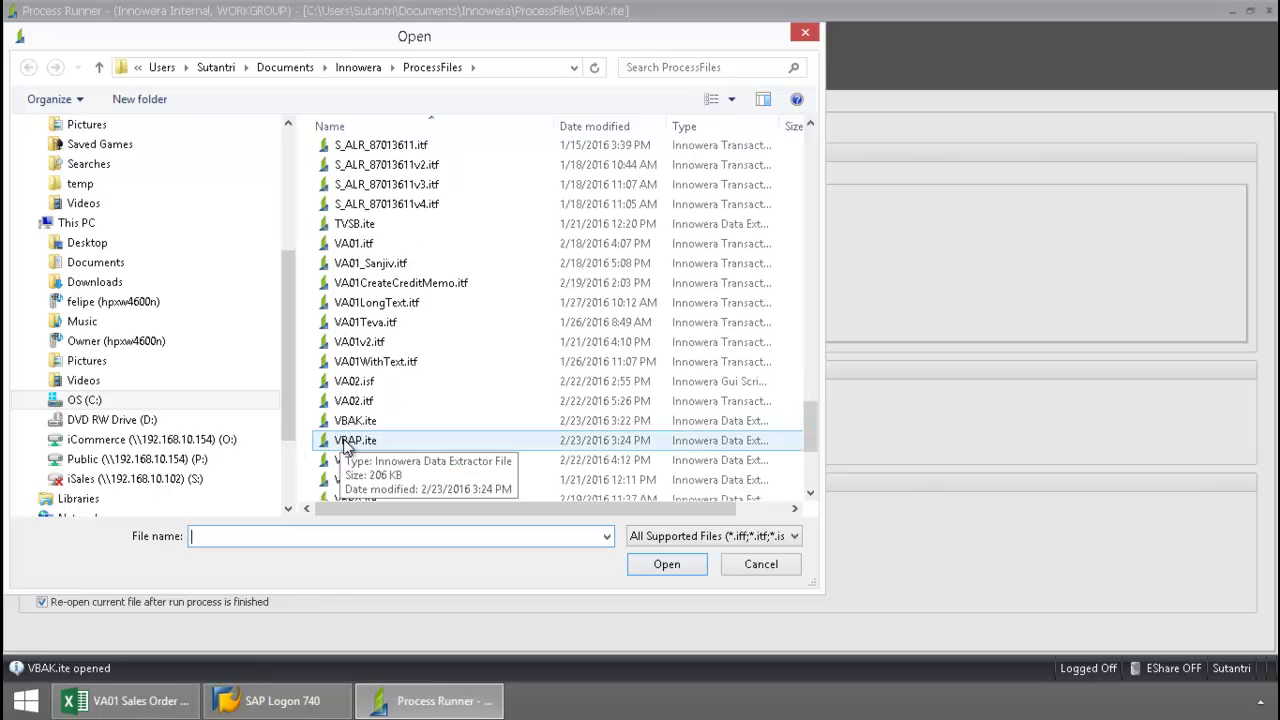
left_click(345, 446)
left_click(662, 566)
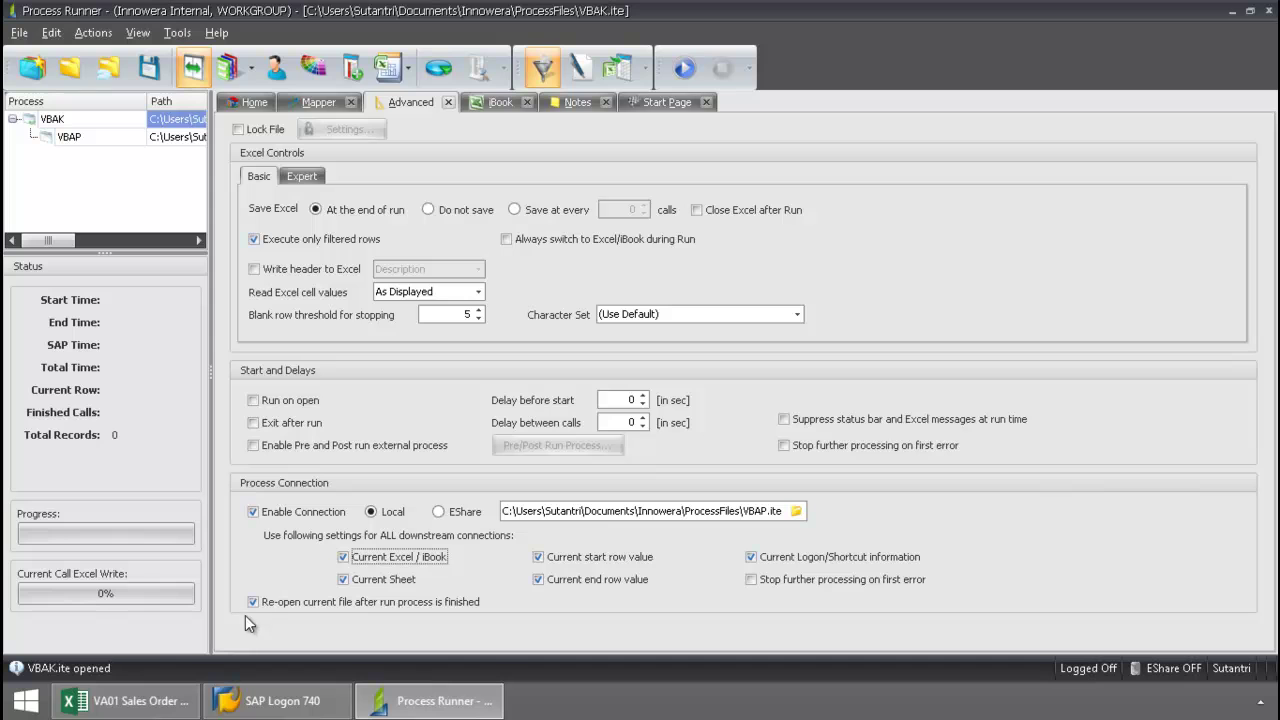
left_click(148, 67)
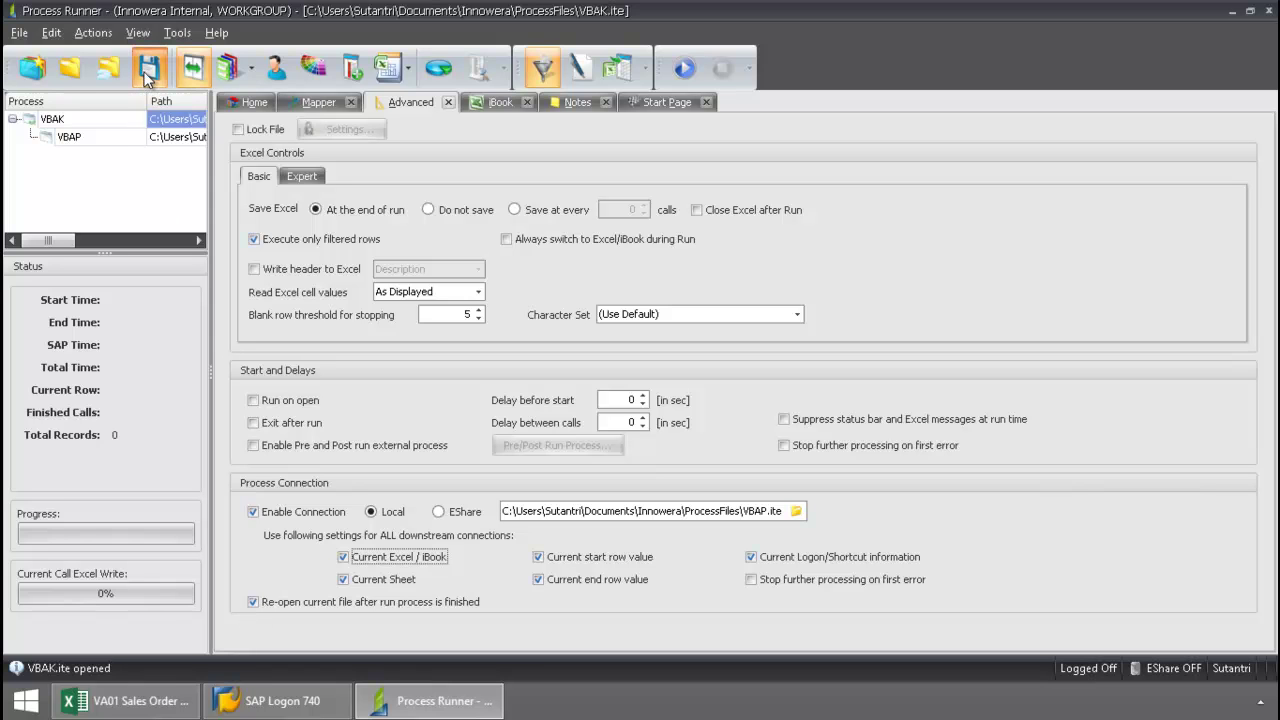
Check the cleared sheet in Excel, then run the chained VBAK and VBAP extraction using the prefilled SAP logon.
left_click(148, 703)
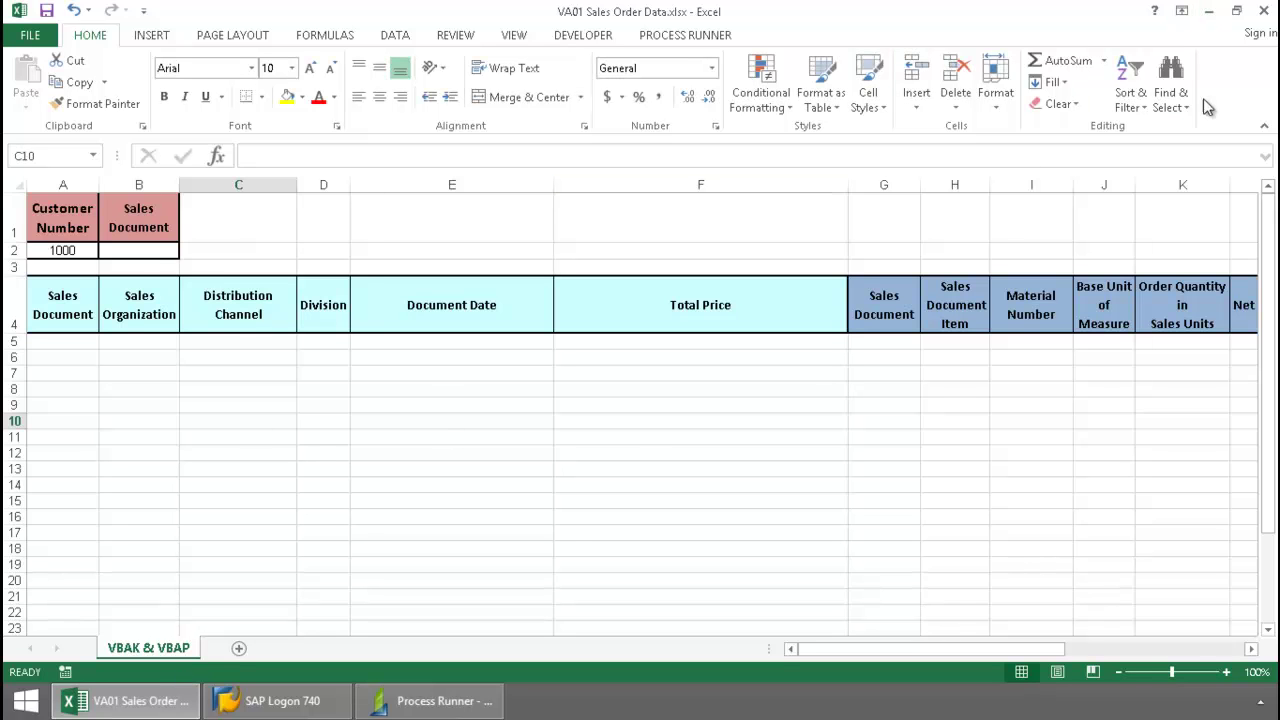
left_click(1210, 12)
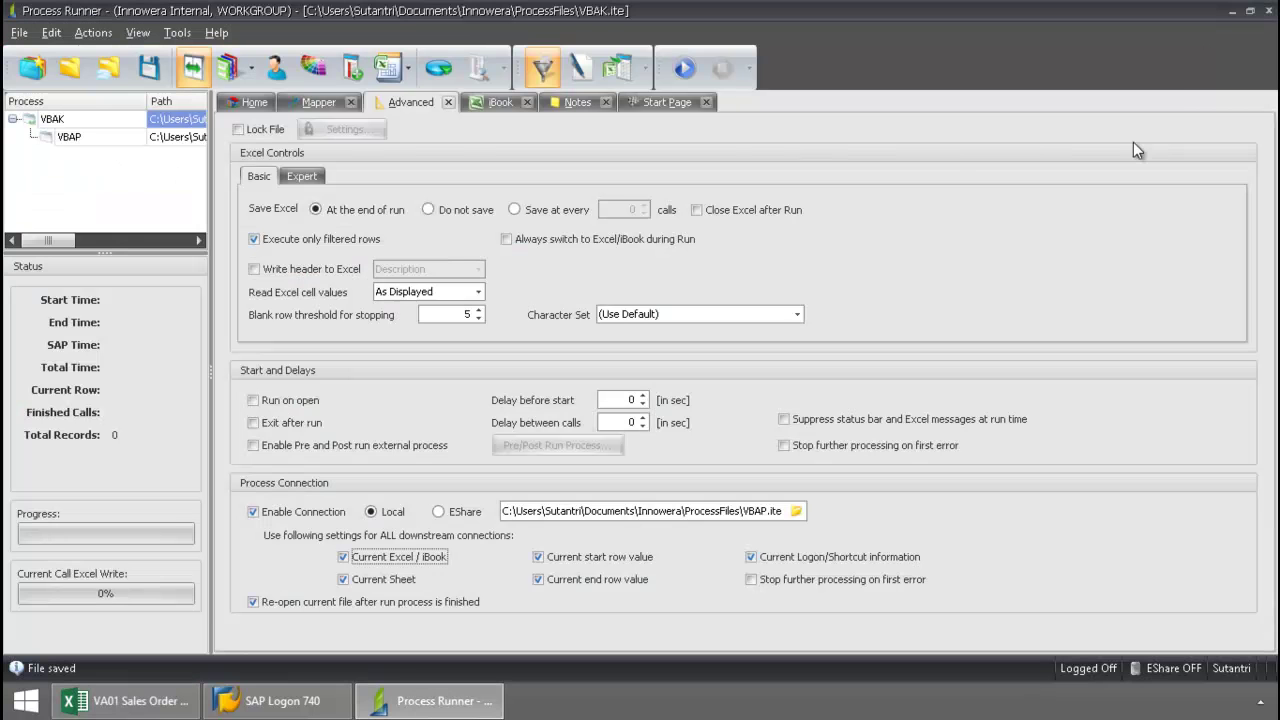
left_click(687, 81)
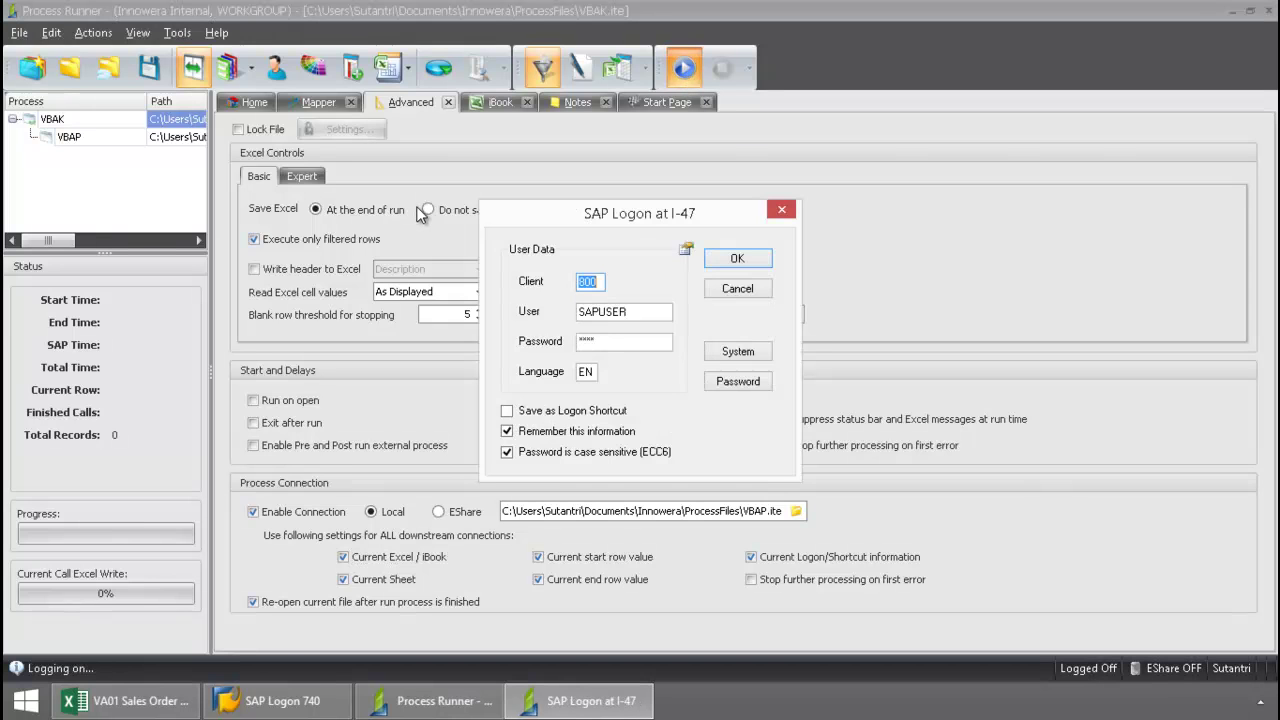
left_click(753, 258)
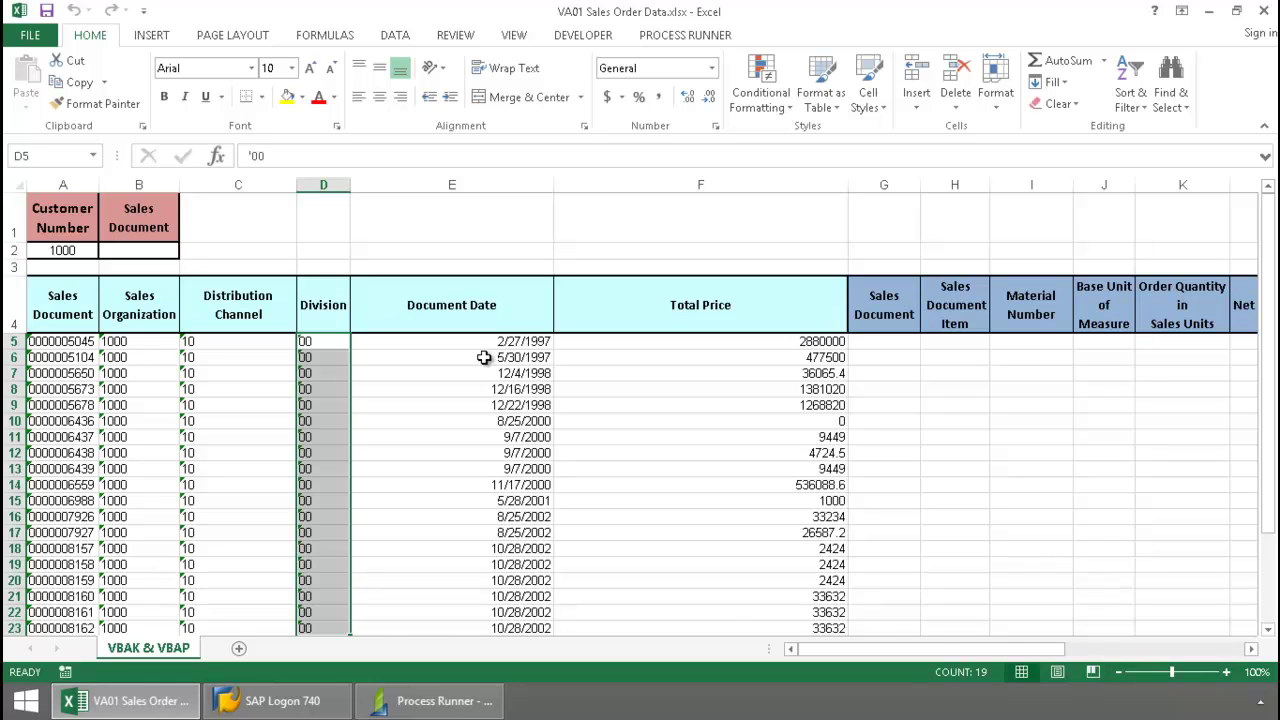
key("alt+Tab")
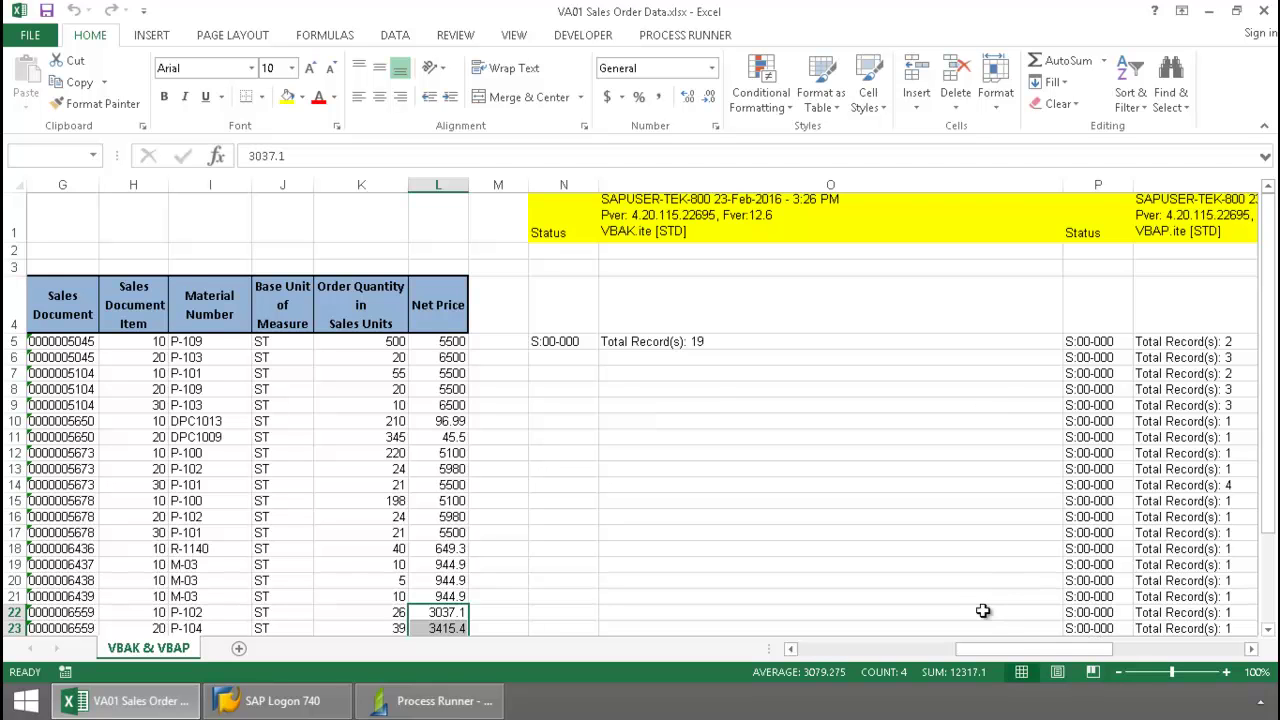
Review the extracted header and item rows, then clear the data in A5:L36.
left_click_drag(1000, 648, 941, 650)
scroll(1027, 536, "down", 1)
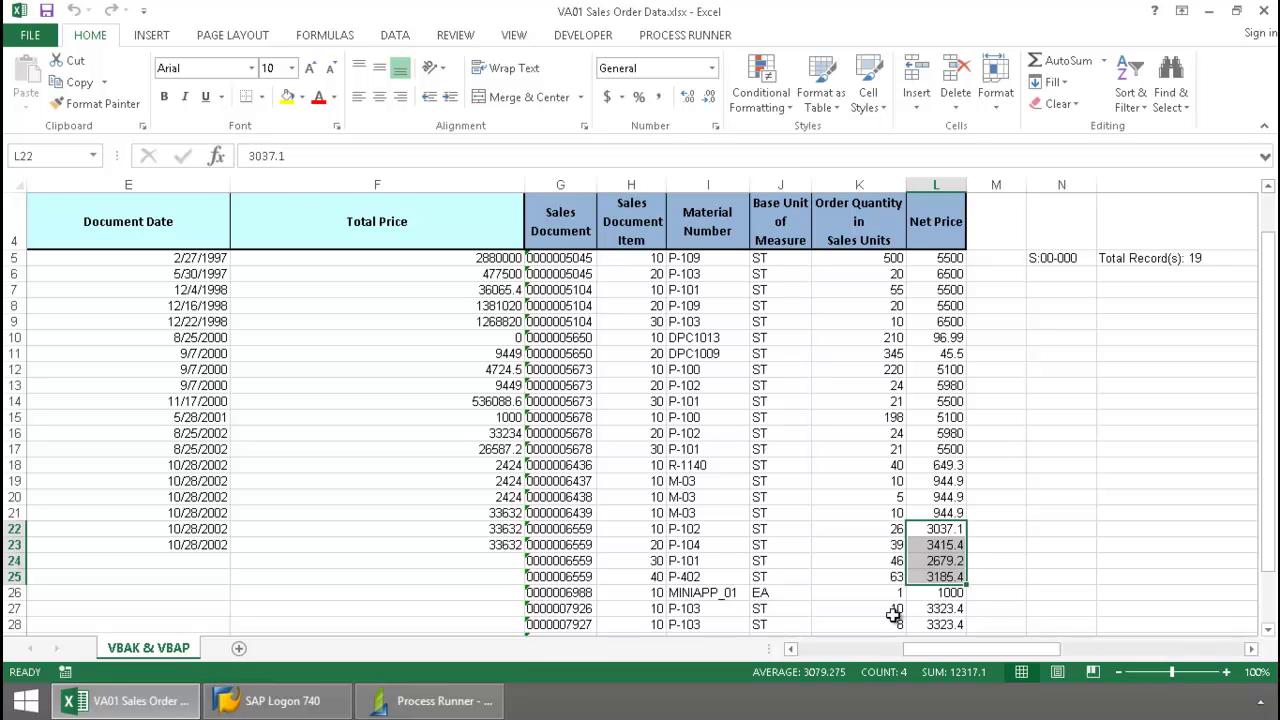
left_click_drag(947, 646, 806, 648)
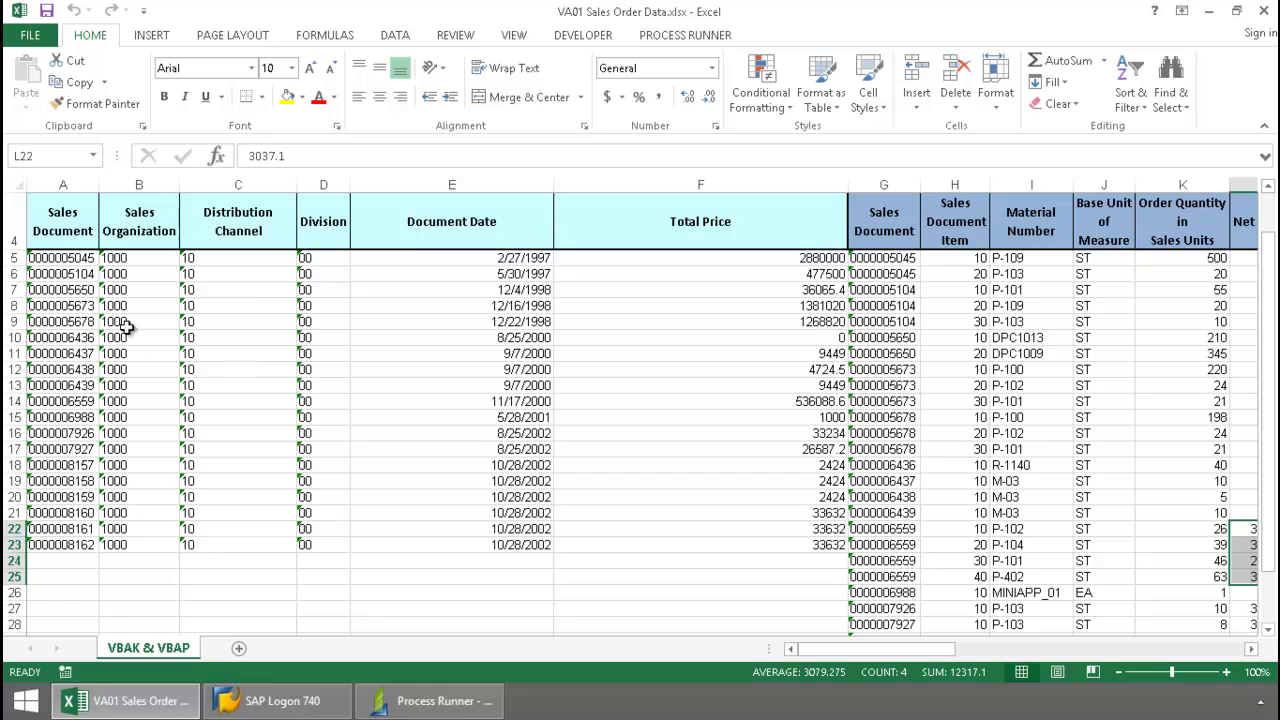
scroll(300, 340, "up", 1)
left_click_drag(87, 342, 1116, 664)
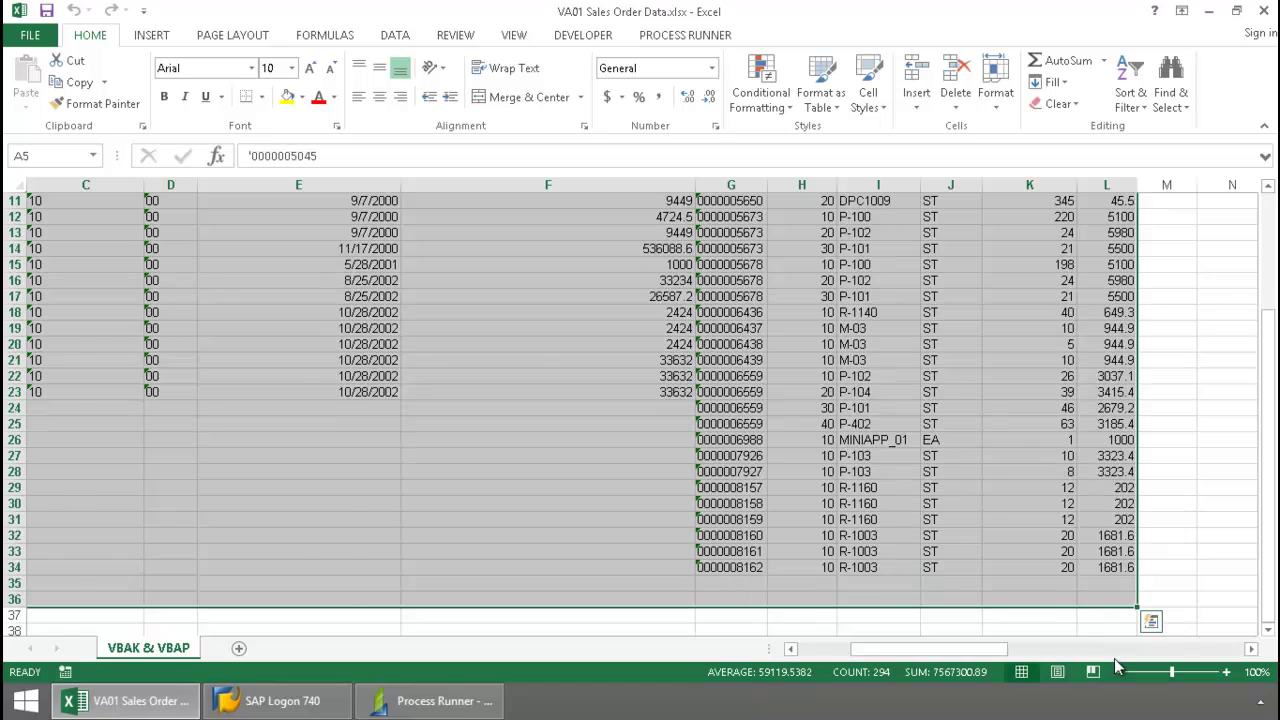
key("Delete")
left_click(912, 517)
Enter a sales document number in cell B2 as the additional filter value beside the customer number.
left_click(173, 249)
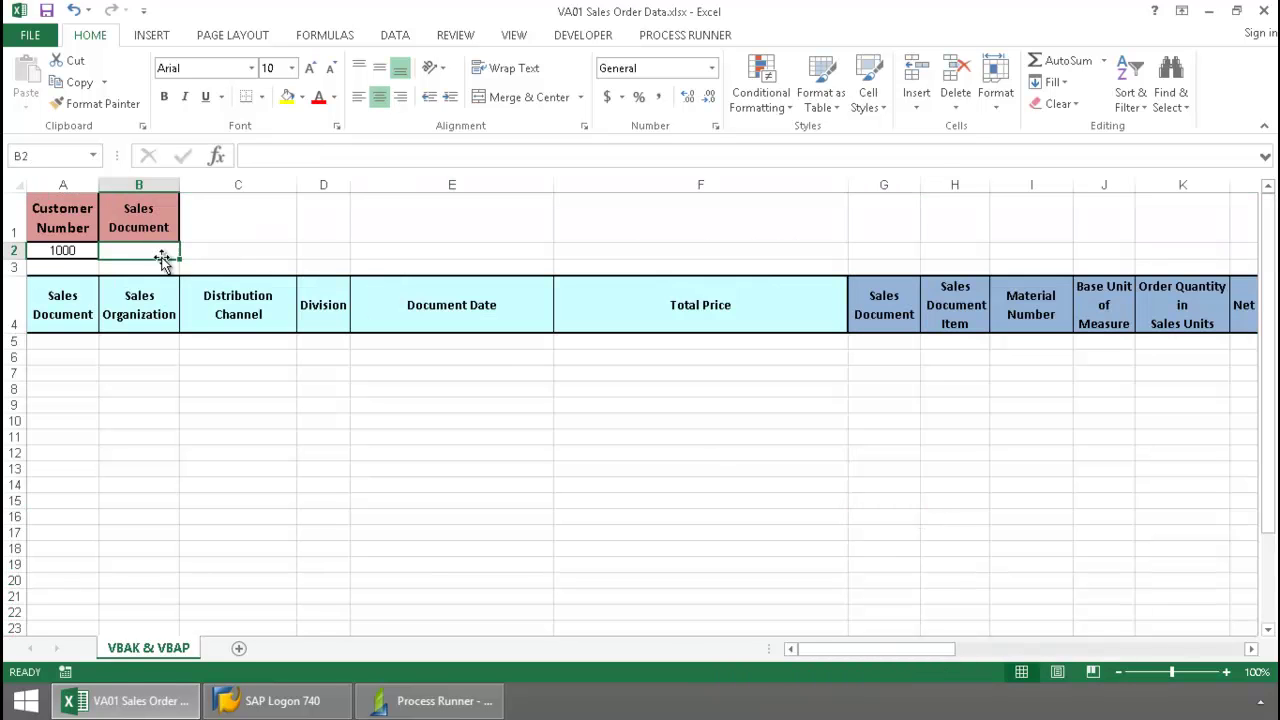
type("6559")
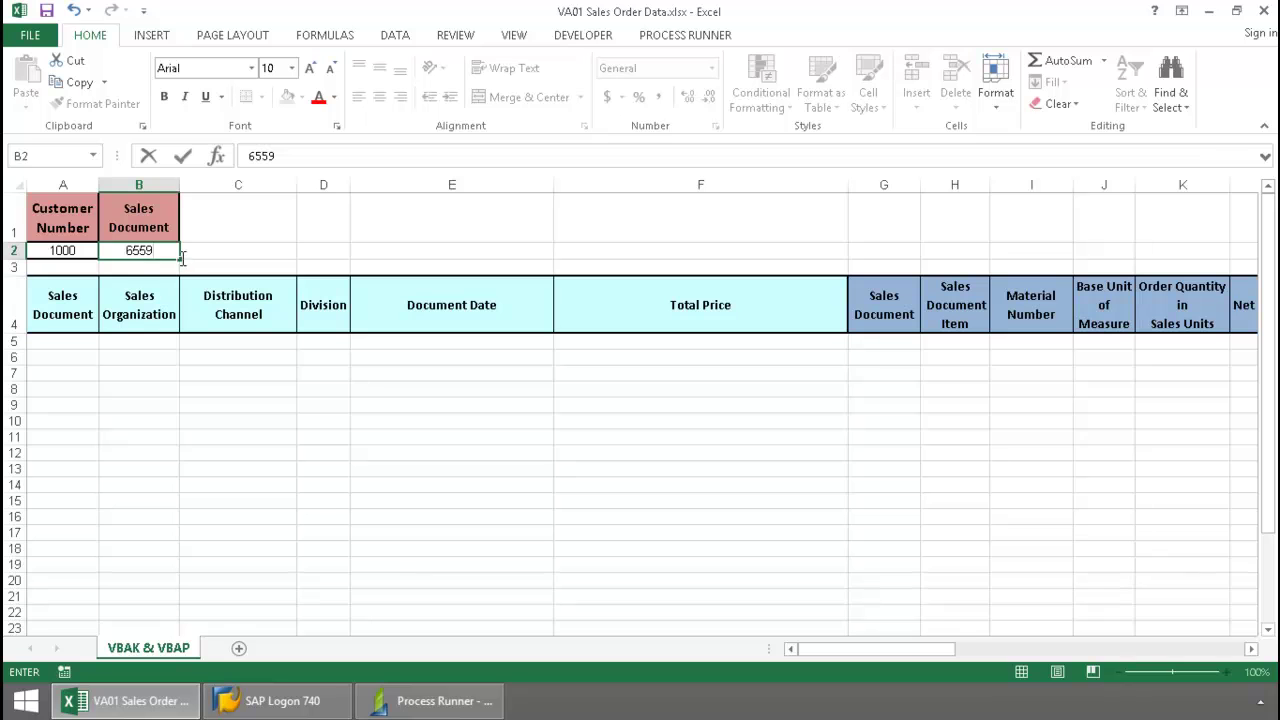
left_click(280, 213)
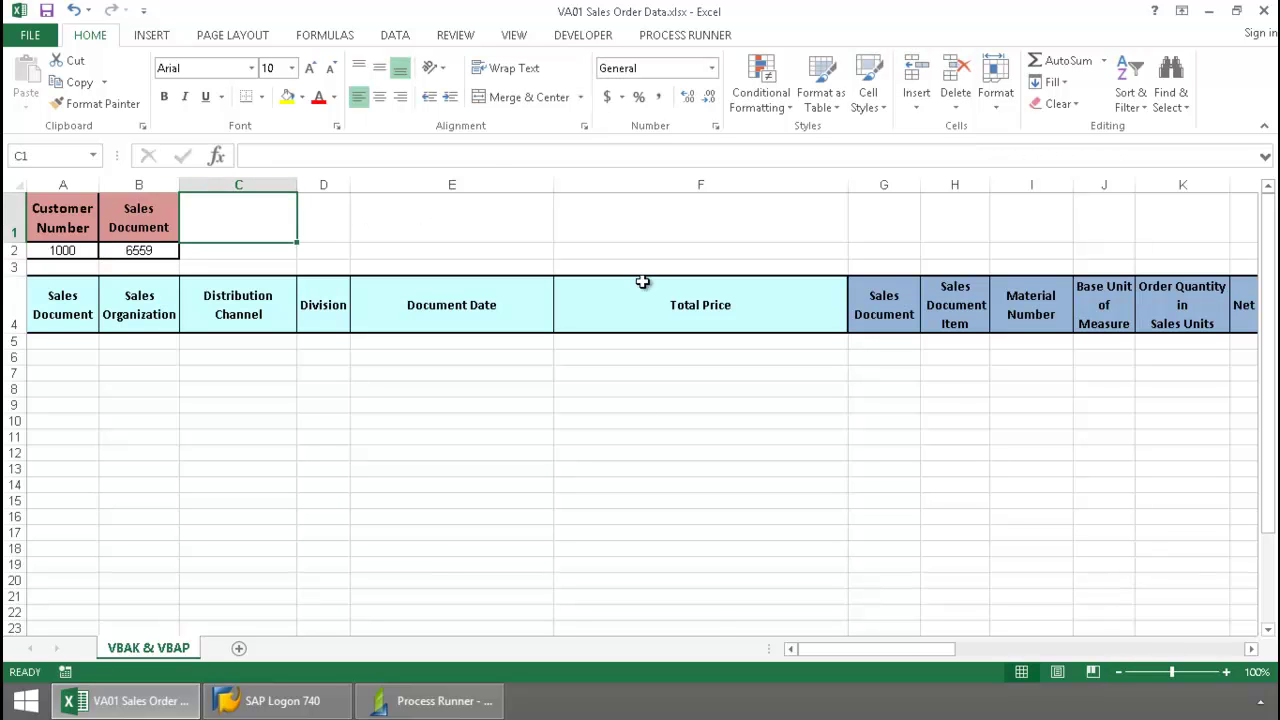
Switch to Process Runner, run the chained VBAK and VBAP extraction with the prefilled SAP logon, and check the results in Excel.
left_click(440, 700)
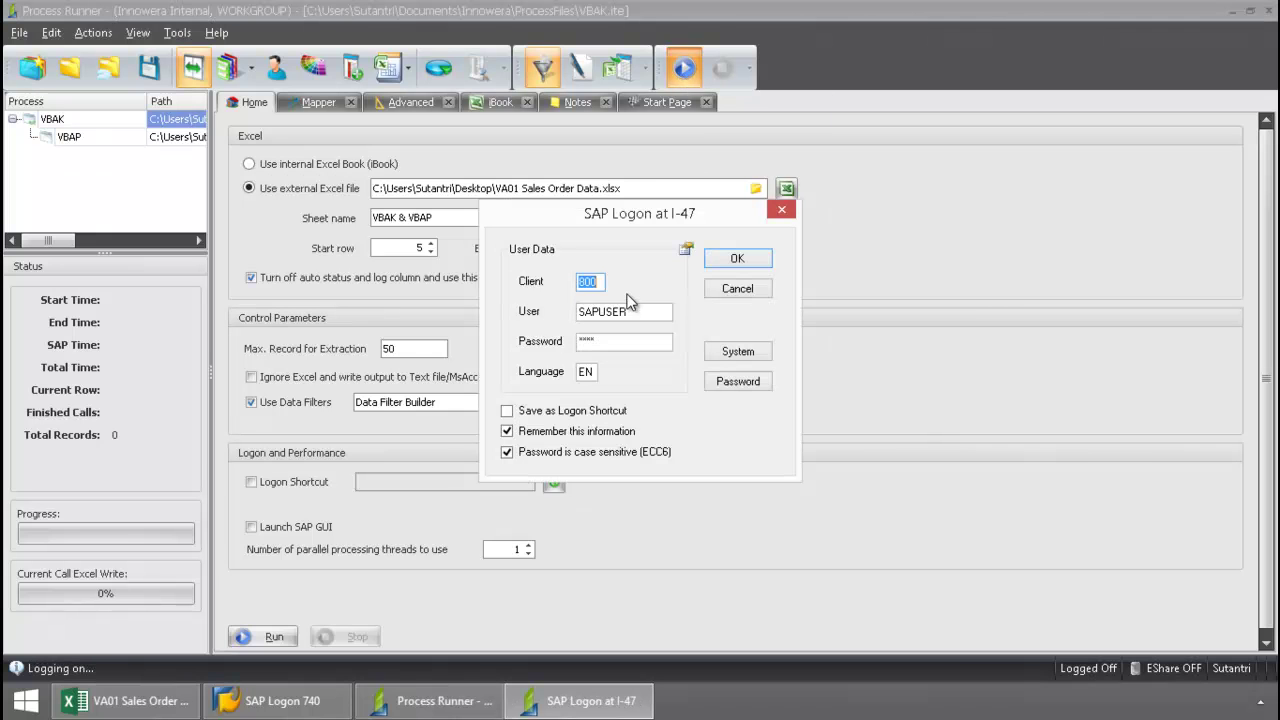
left_click(737, 258)
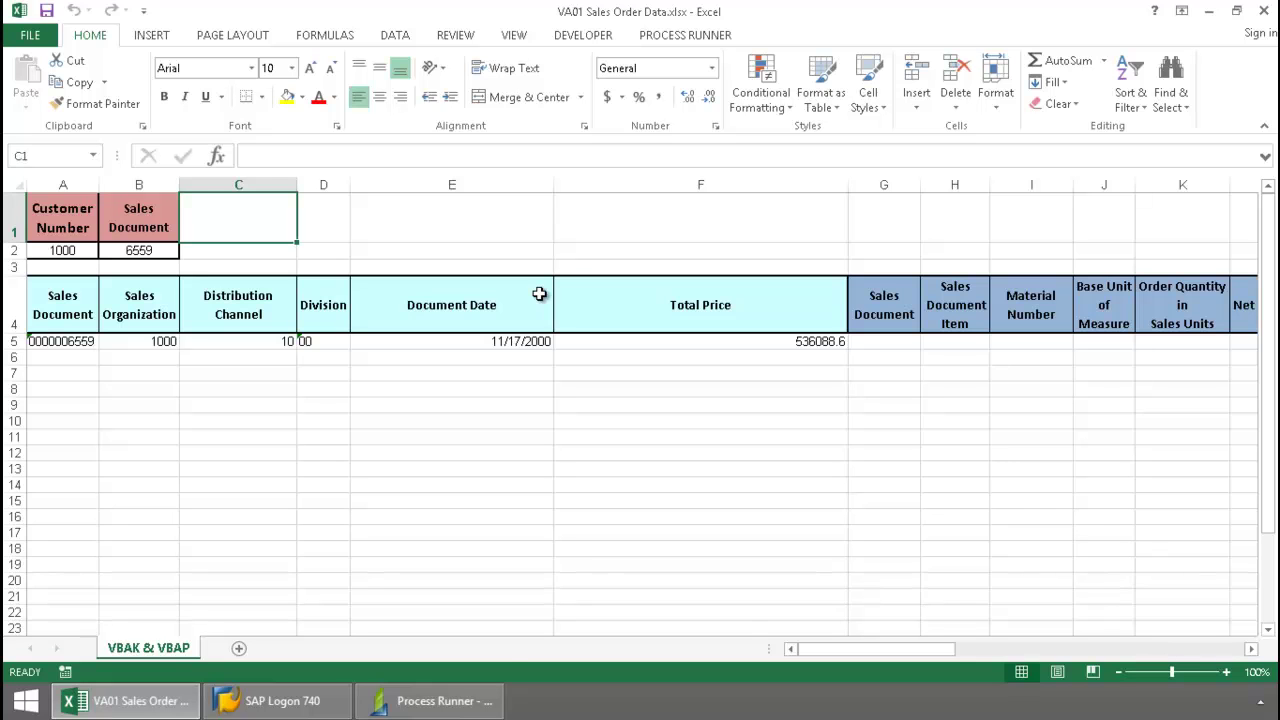
key("alt+Tab")
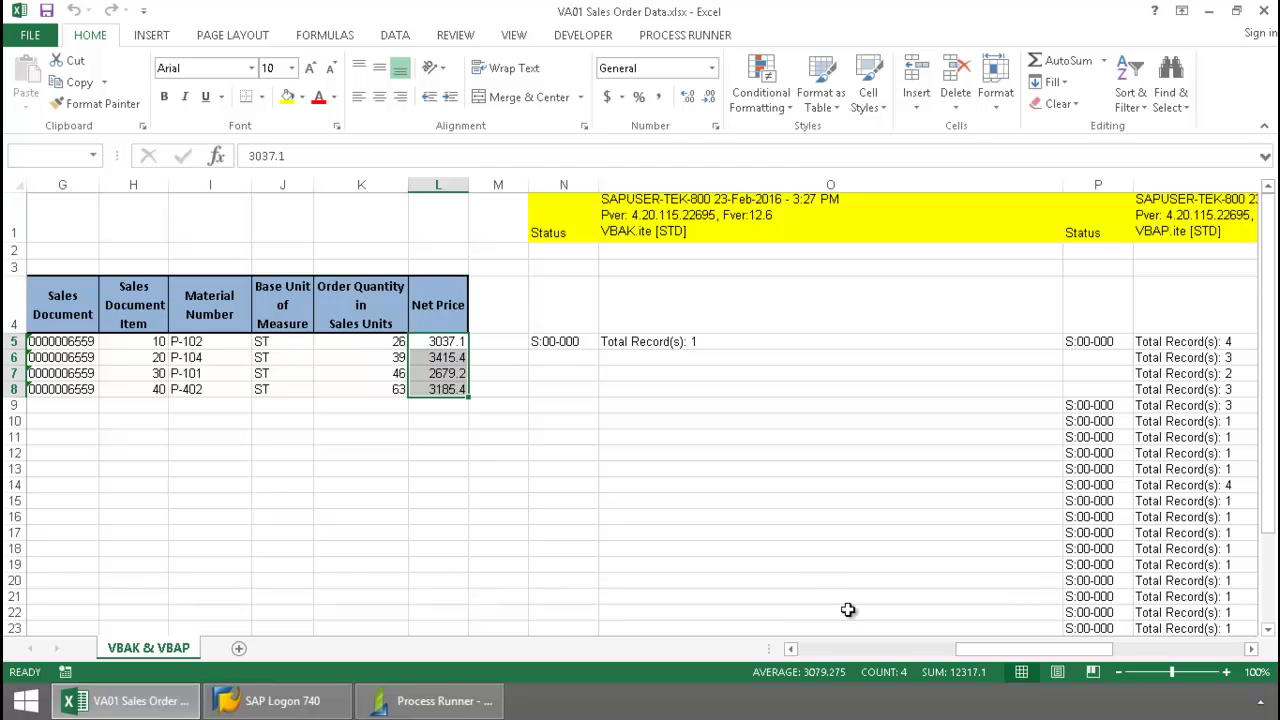
left_click_drag(968, 650, 812, 657)
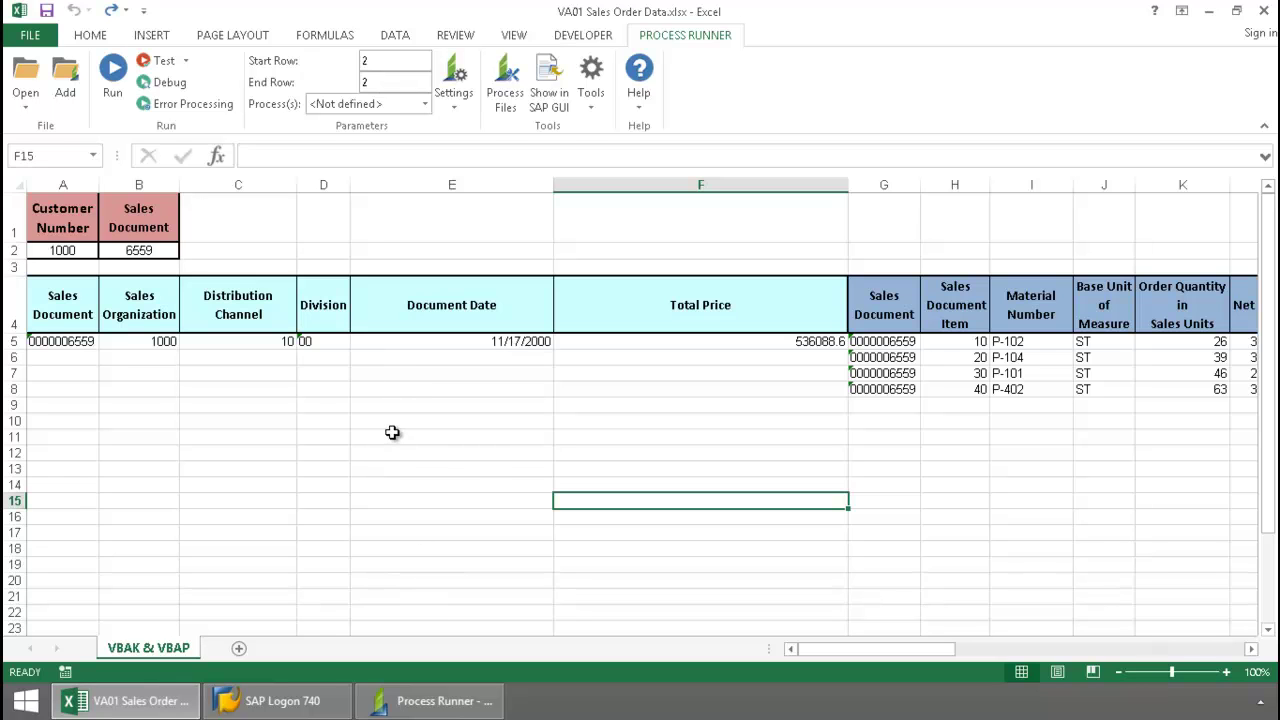
Switch to Process Runner, save the VBAK process and close the application.
left_click(445, 700)
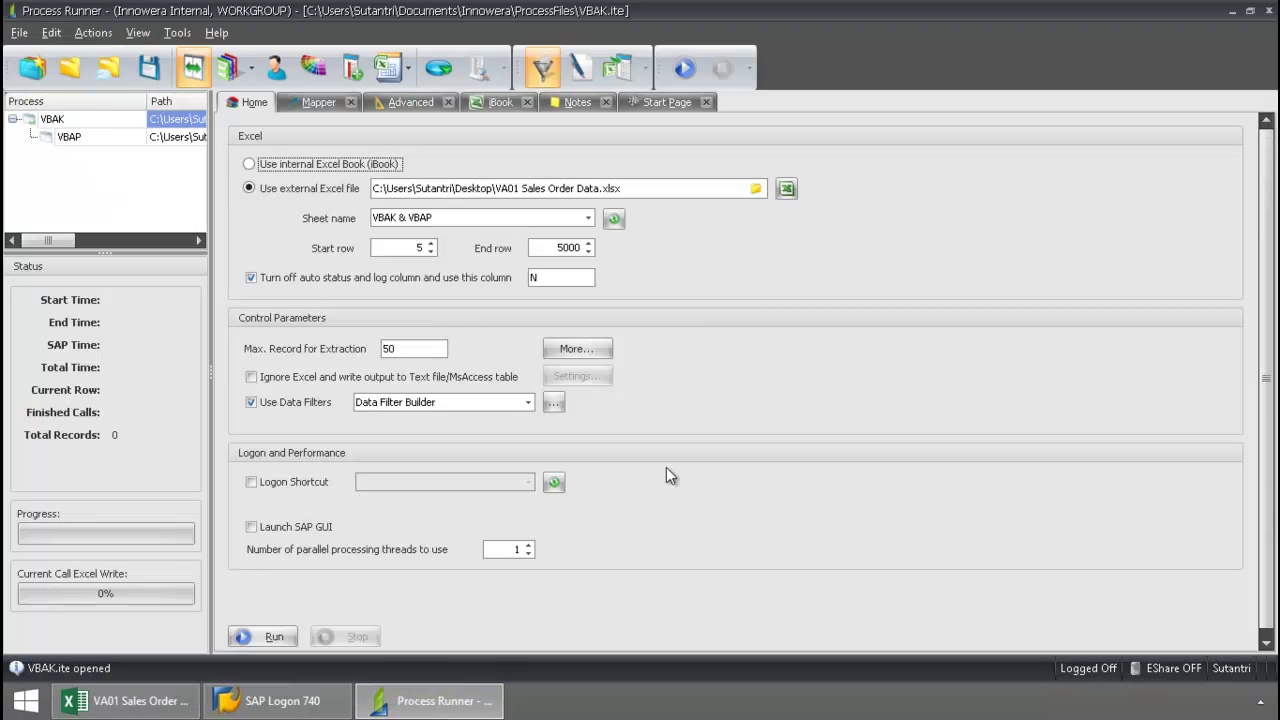
left_click(149, 67)
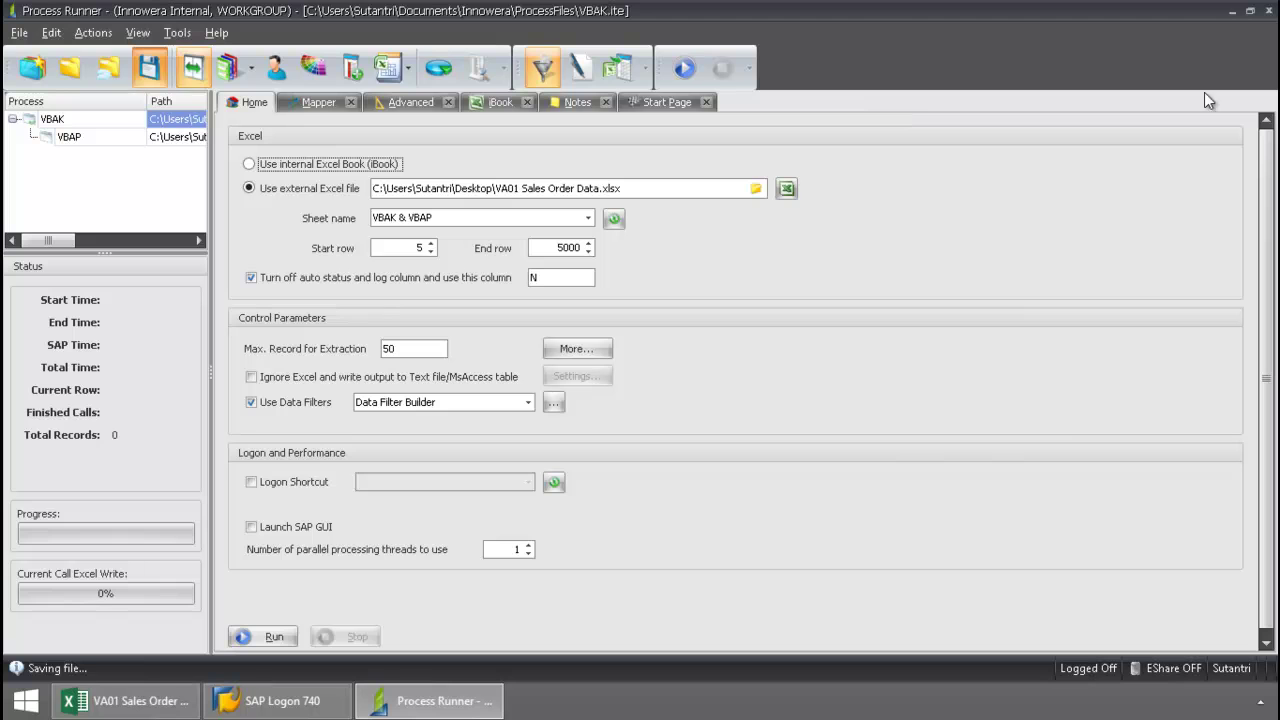
left_click(1270, 11)
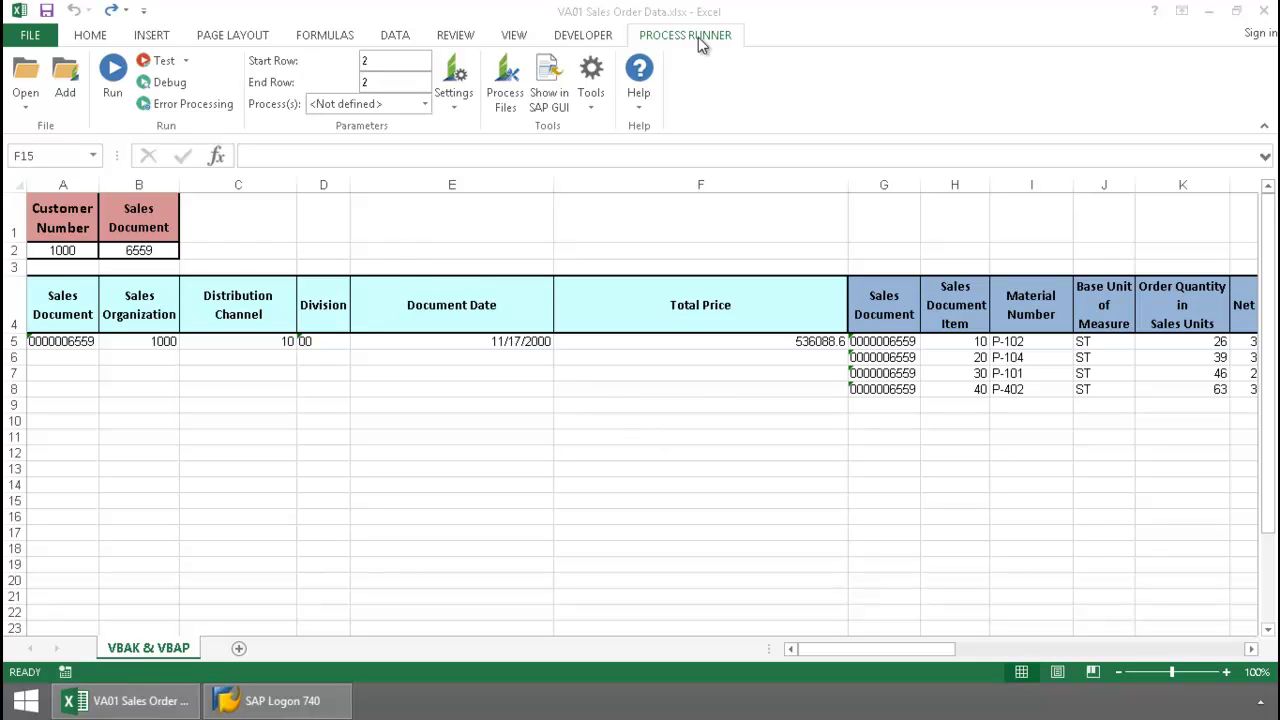
Attach VBAK.ite from the Documents > Innowera > ProcessFiles folder to the workbook with the Excel add-in.
left_click(65, 93)
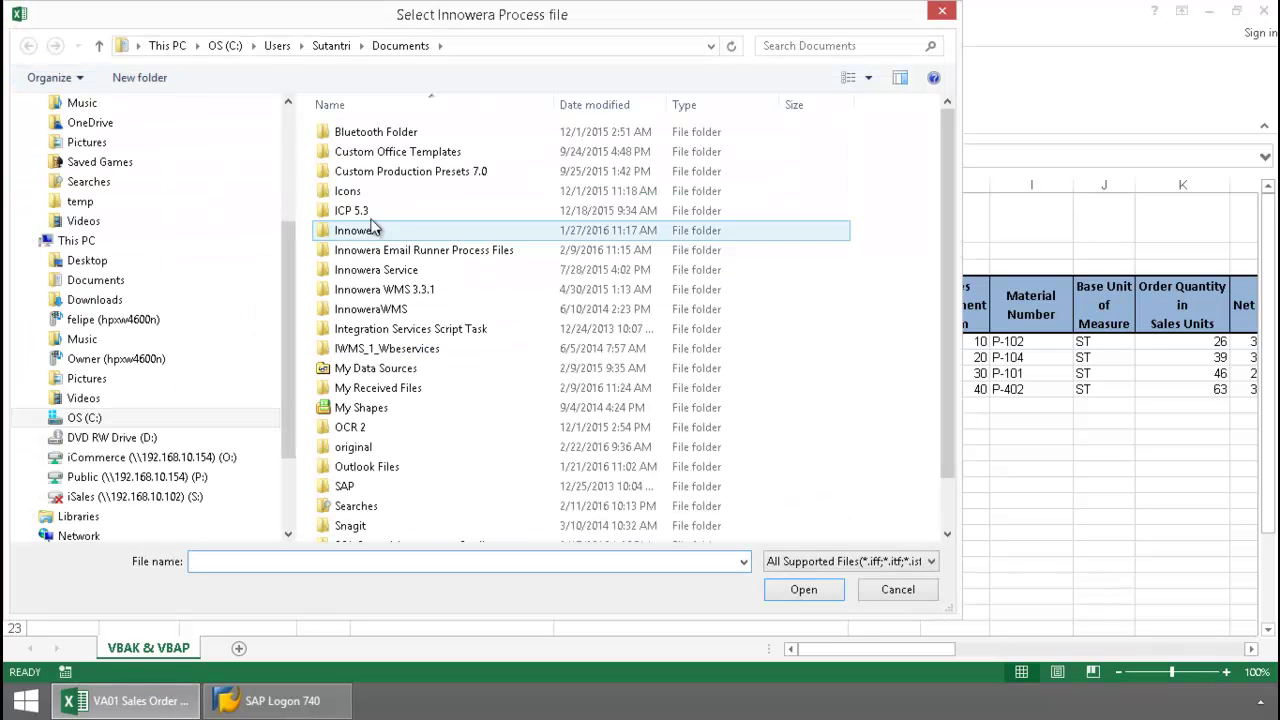
left_click(363, 232)
double_click(363, 232)
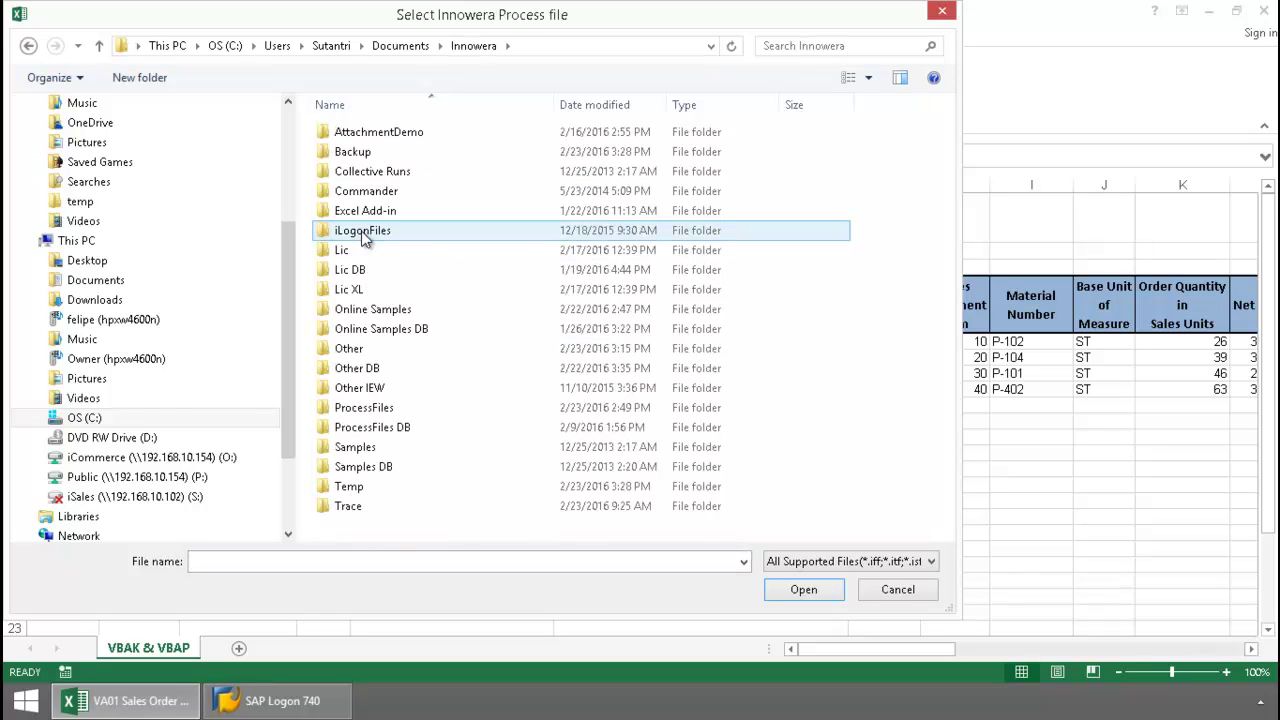
double_click(381, 408)
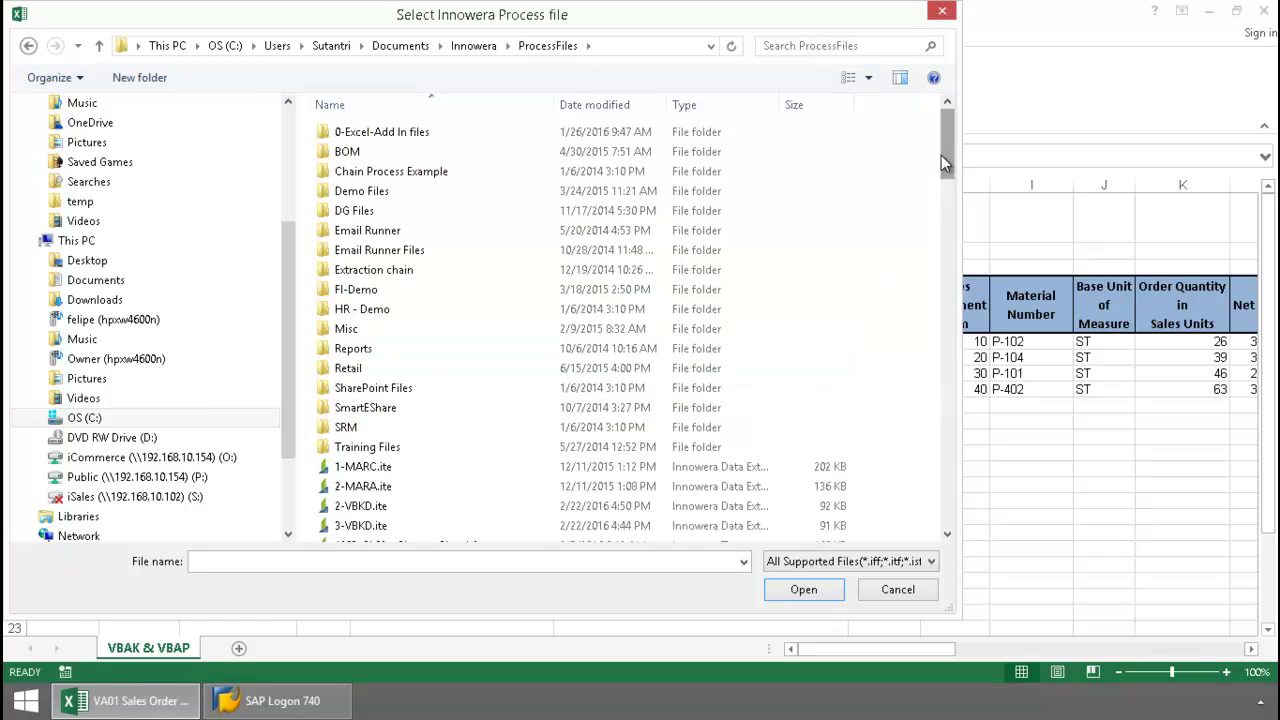
left_click_drag(942, 154, 925, 467)
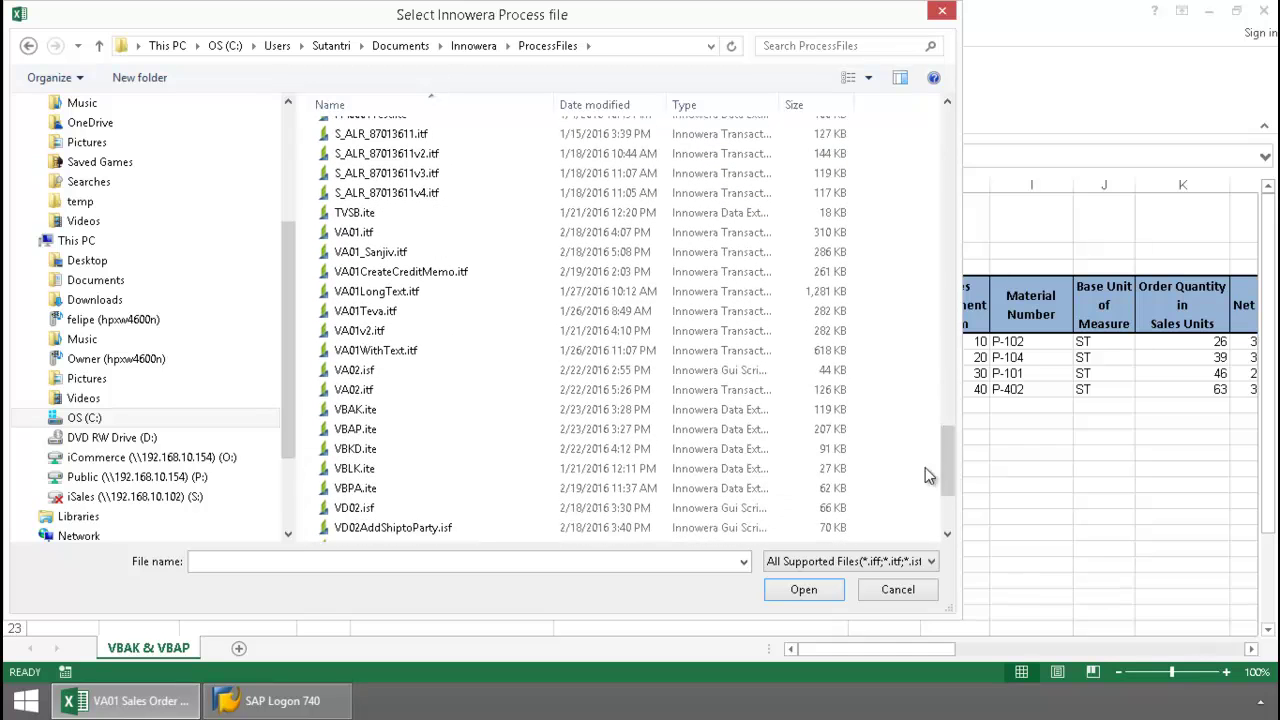
left_click(391, 409)
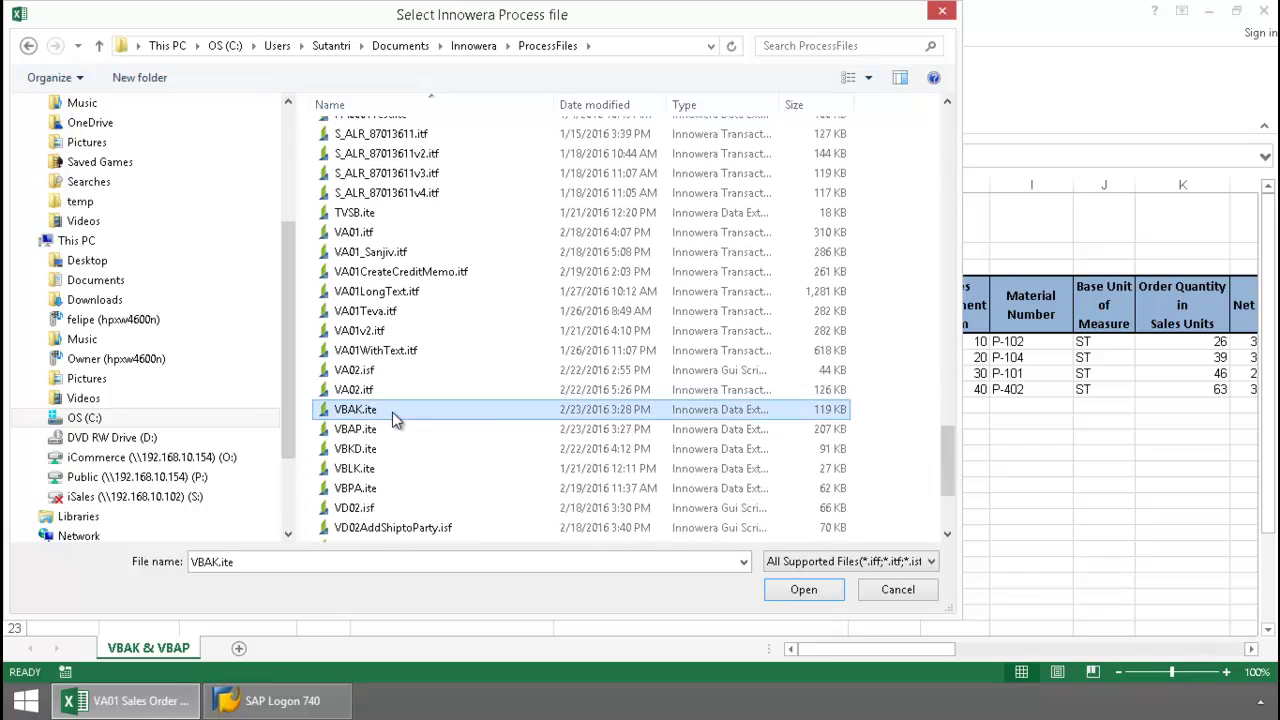
left_click(818, 595)
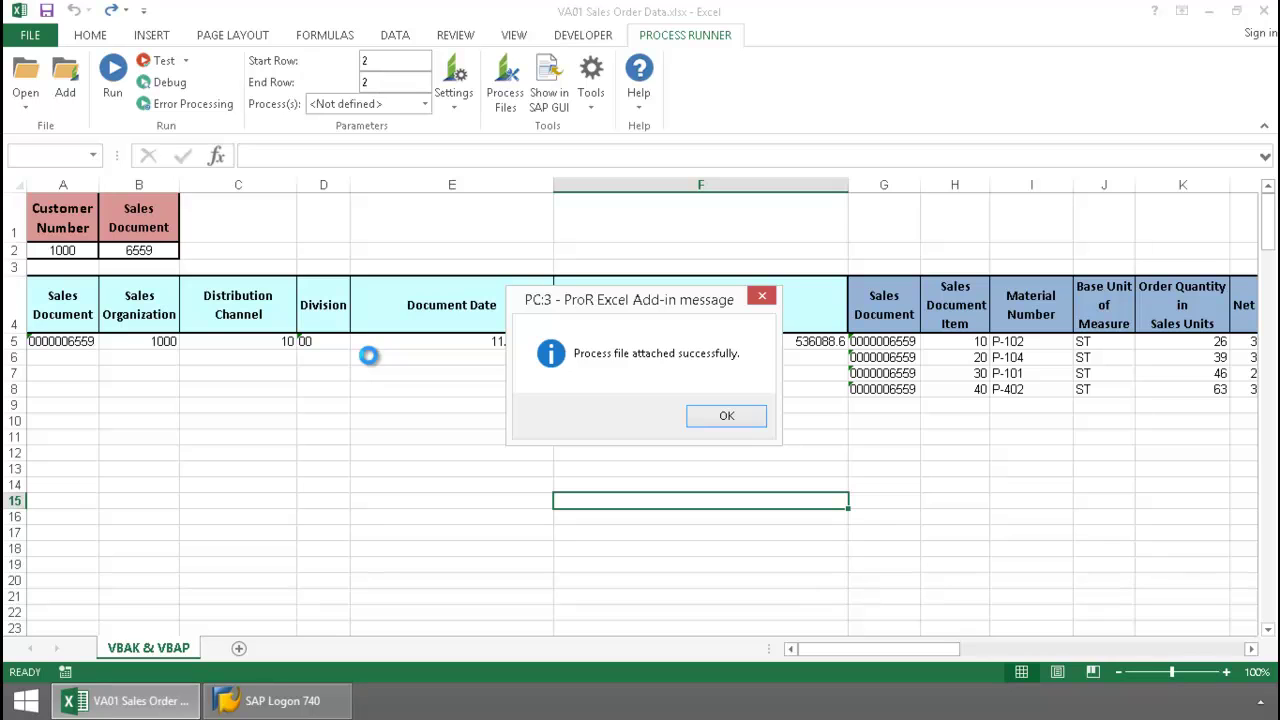
left_click(728, 417)
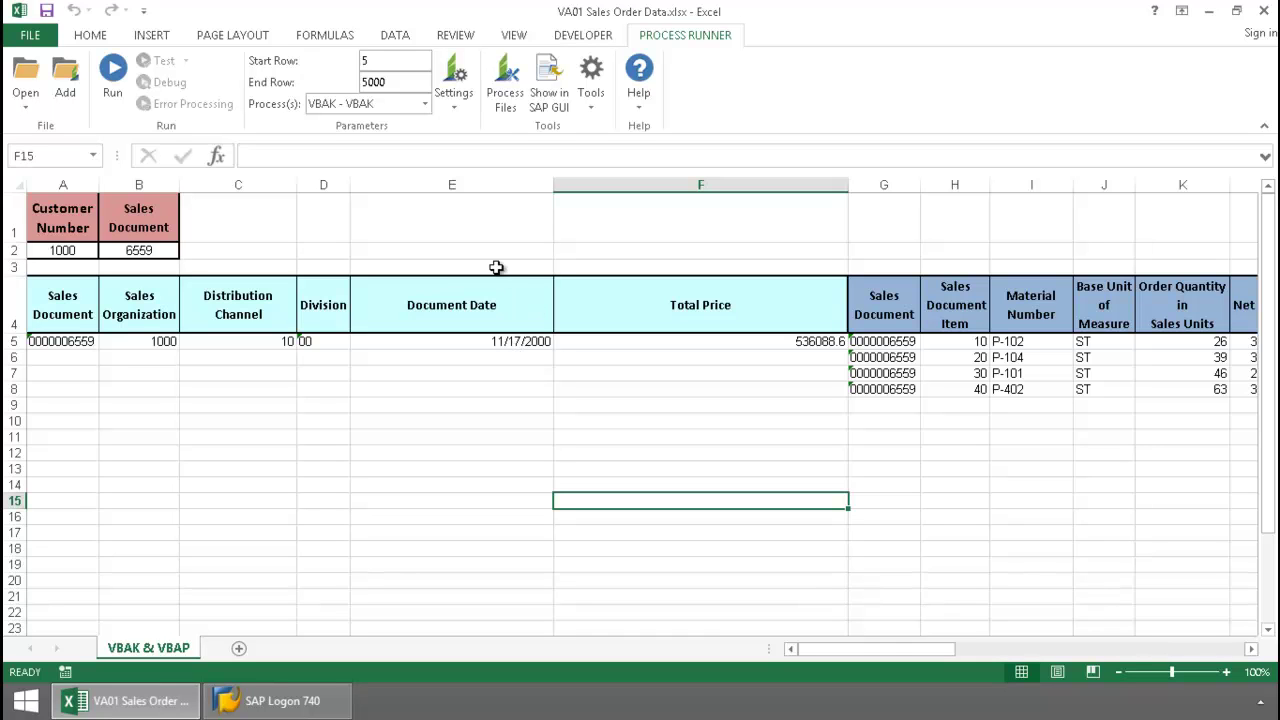
Change both the display name and the display tooltip of the attached VBAK process file to VBAK.
left_click(508, 90)
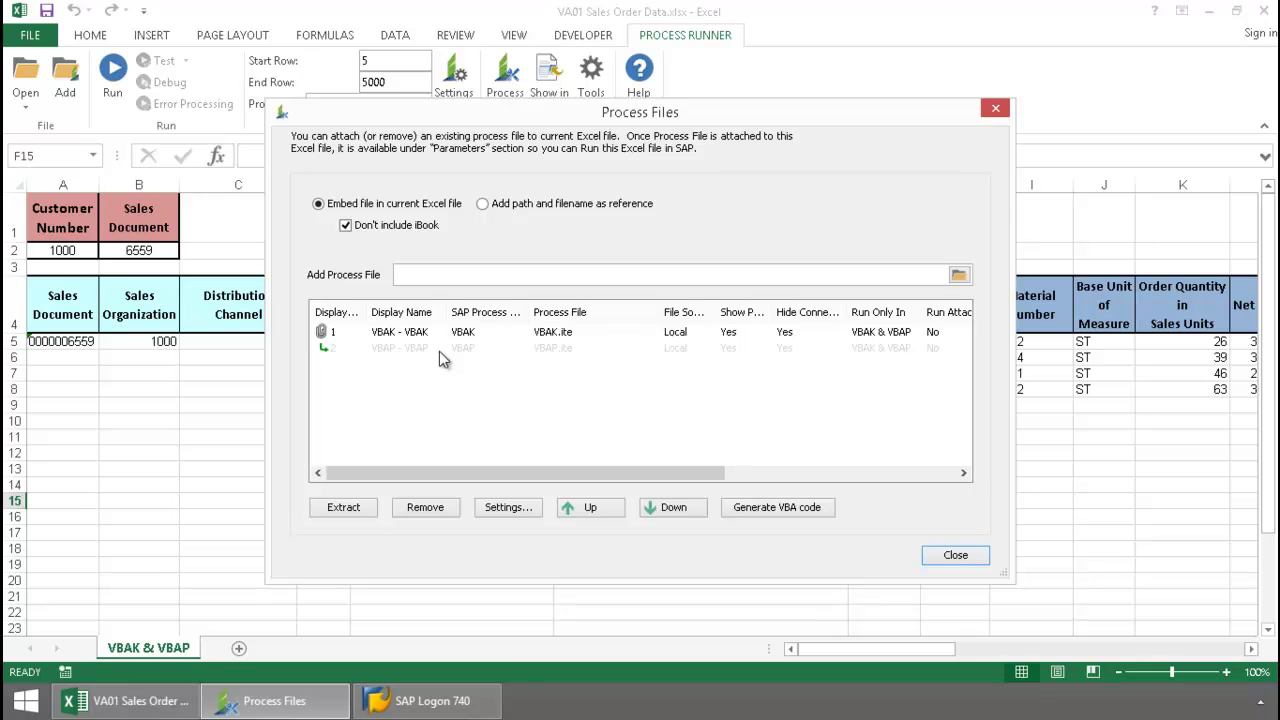
left_click(443, 333)
left_click(527, 512)
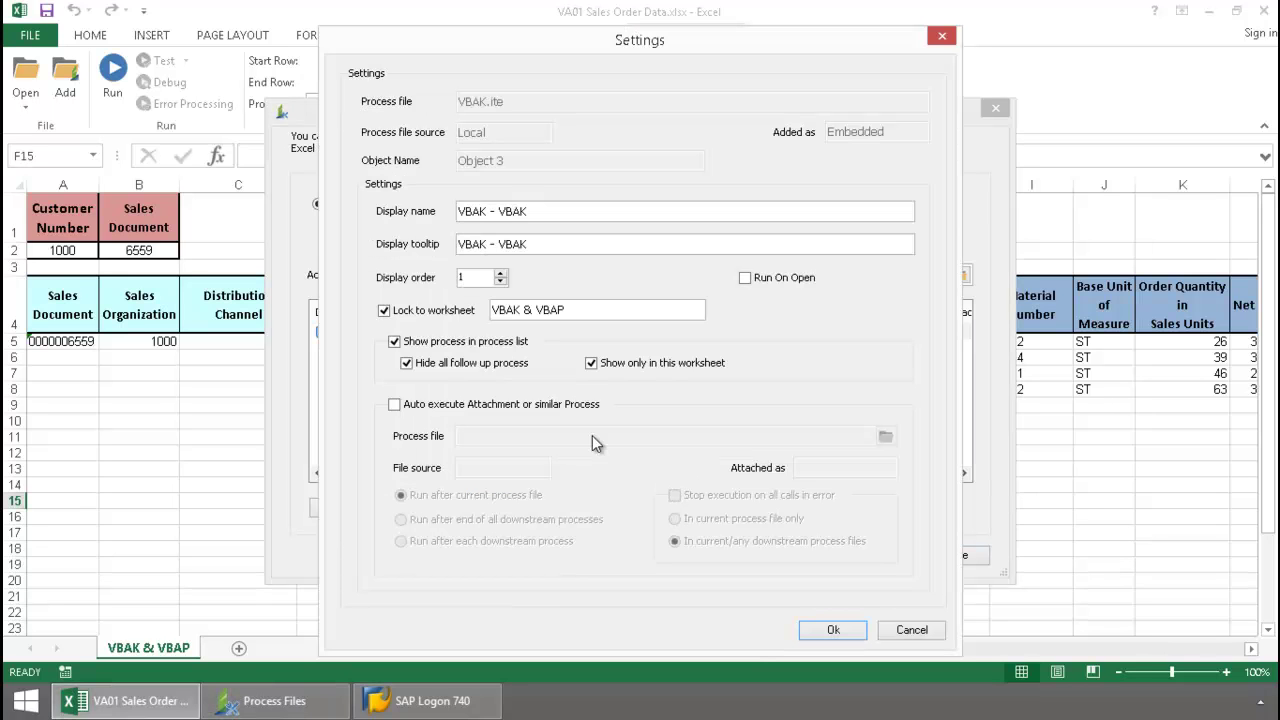
left_click(503, 211)
key("shift+Home")
key("BackSpace")
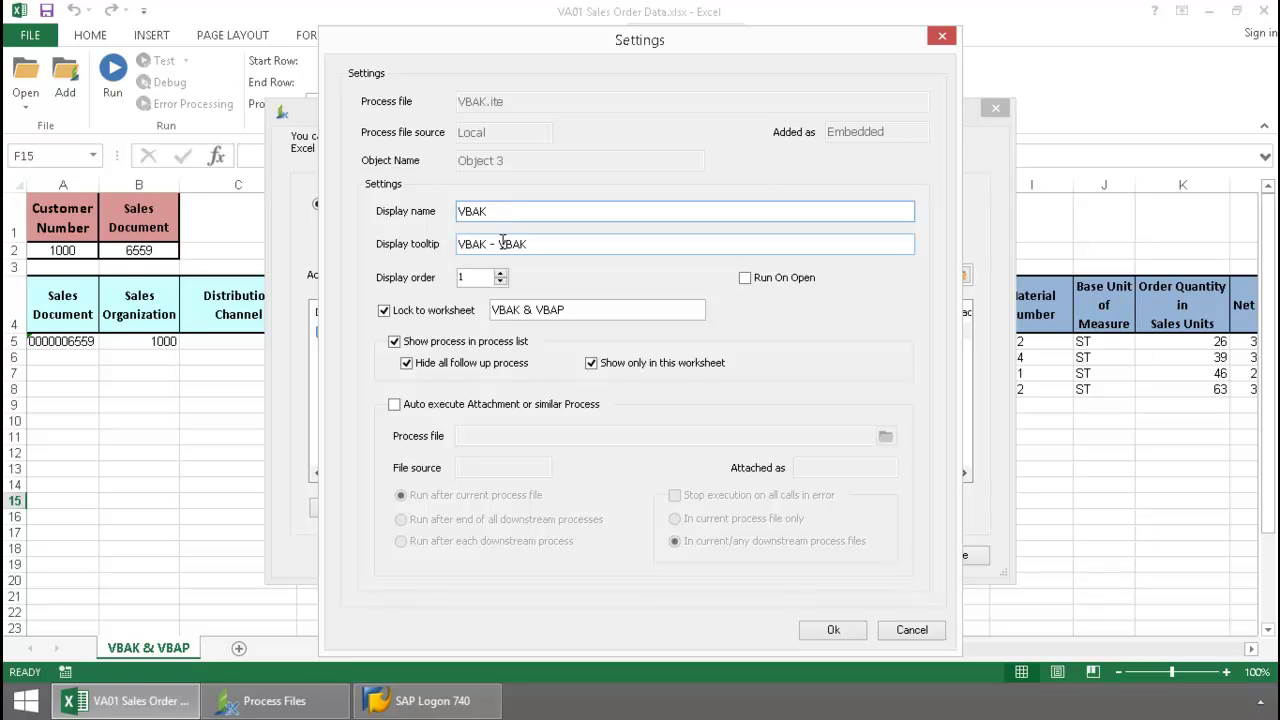
left_click(503, 244)
key("shift+Home")
key("BackSpace")
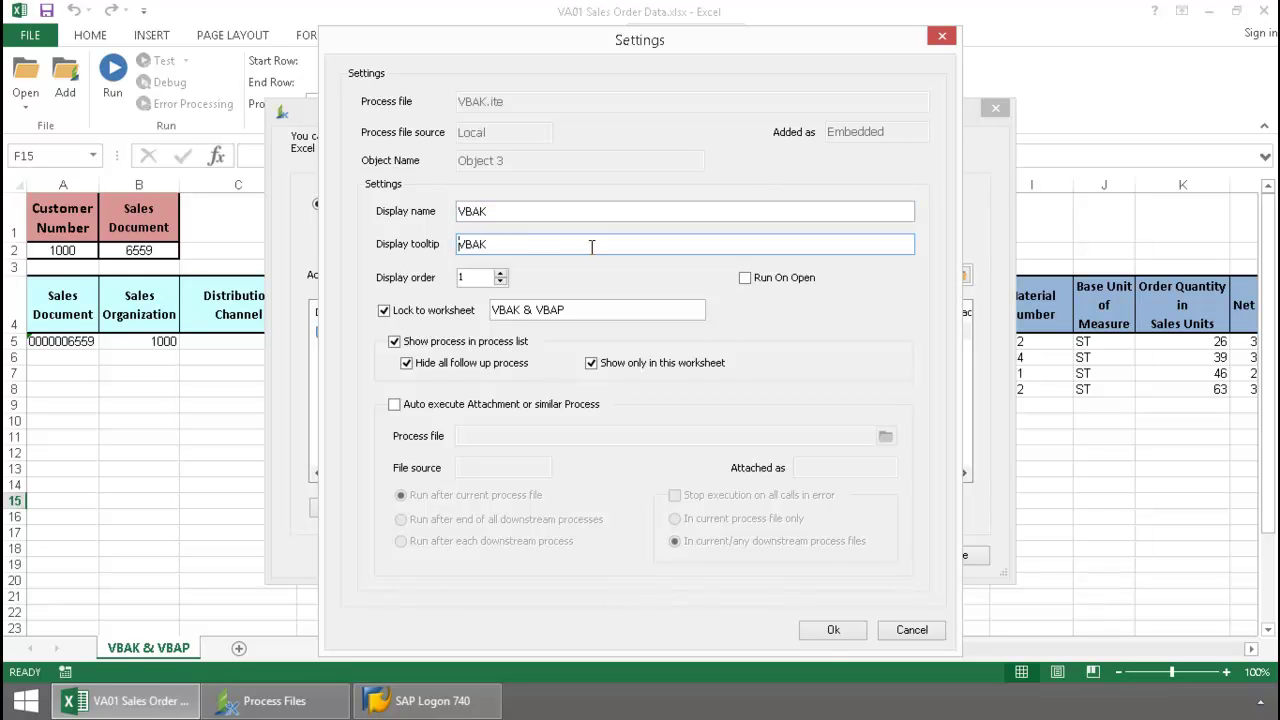
left_click(830, 629)
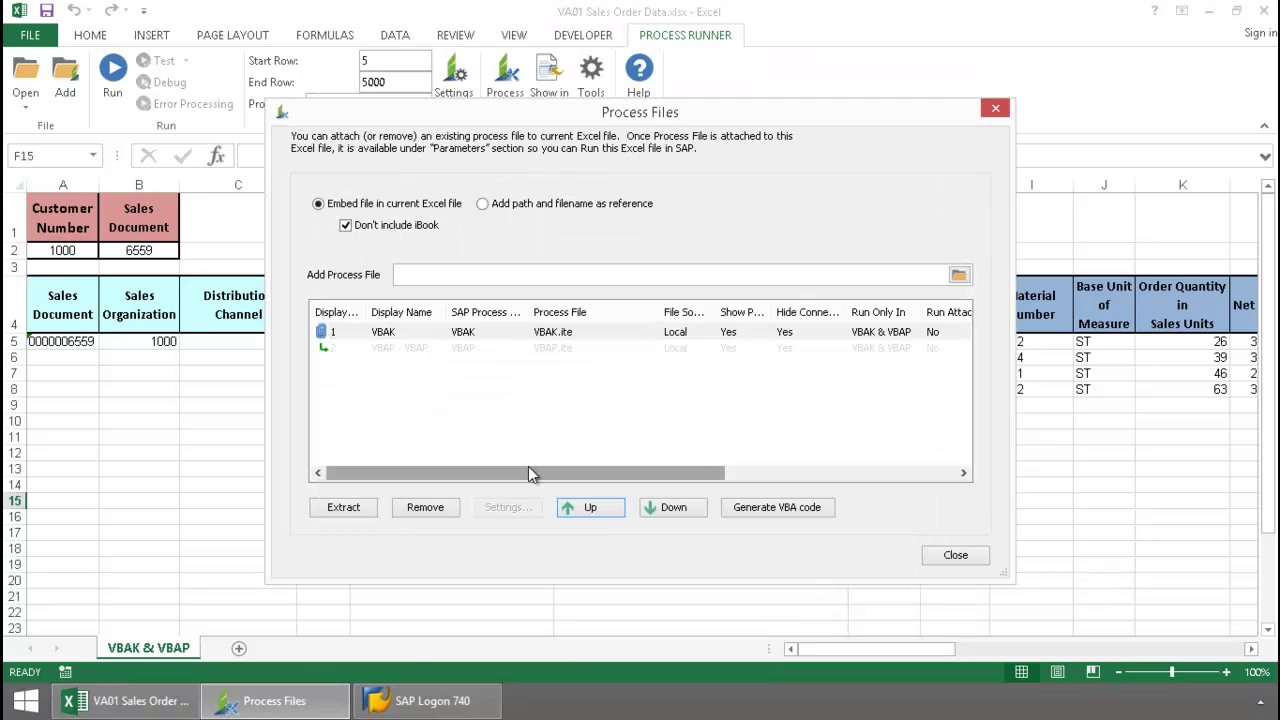
left_click(952, 556)
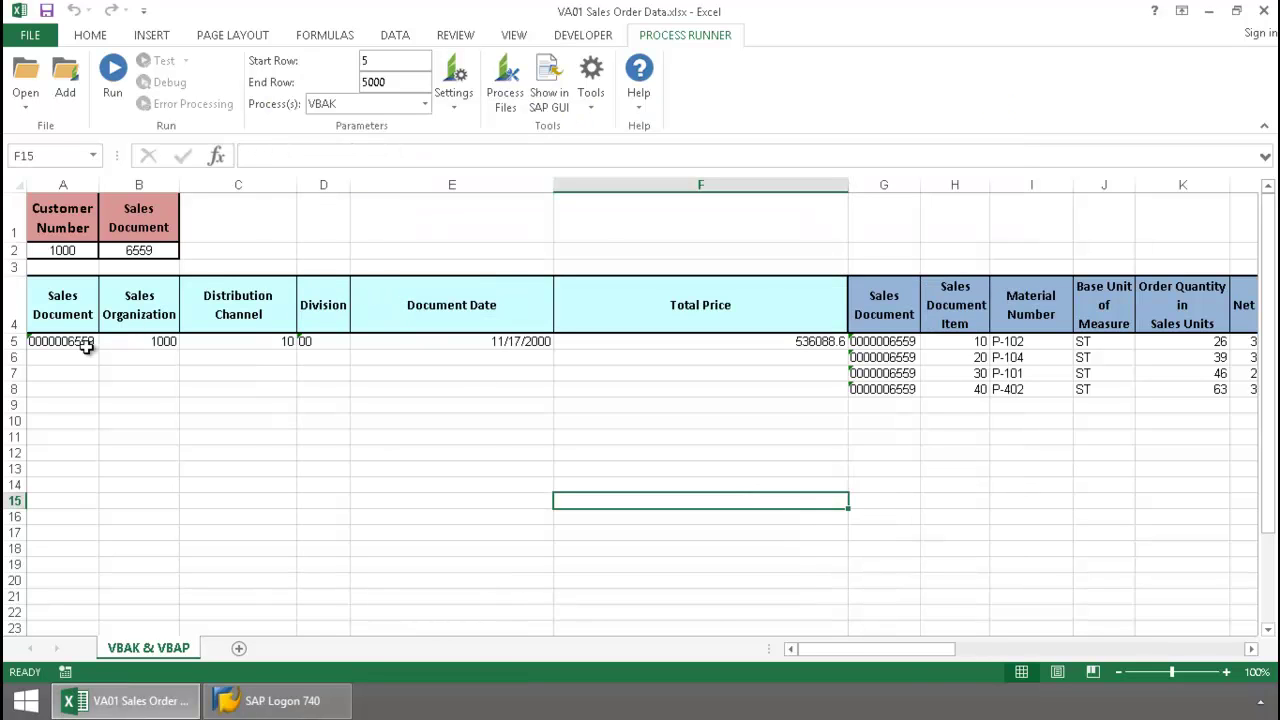
Clear the extracted data in A5:L13 of the VBAK & VBAP sheet.
left_click_drag(80, 341, 1002, 468)
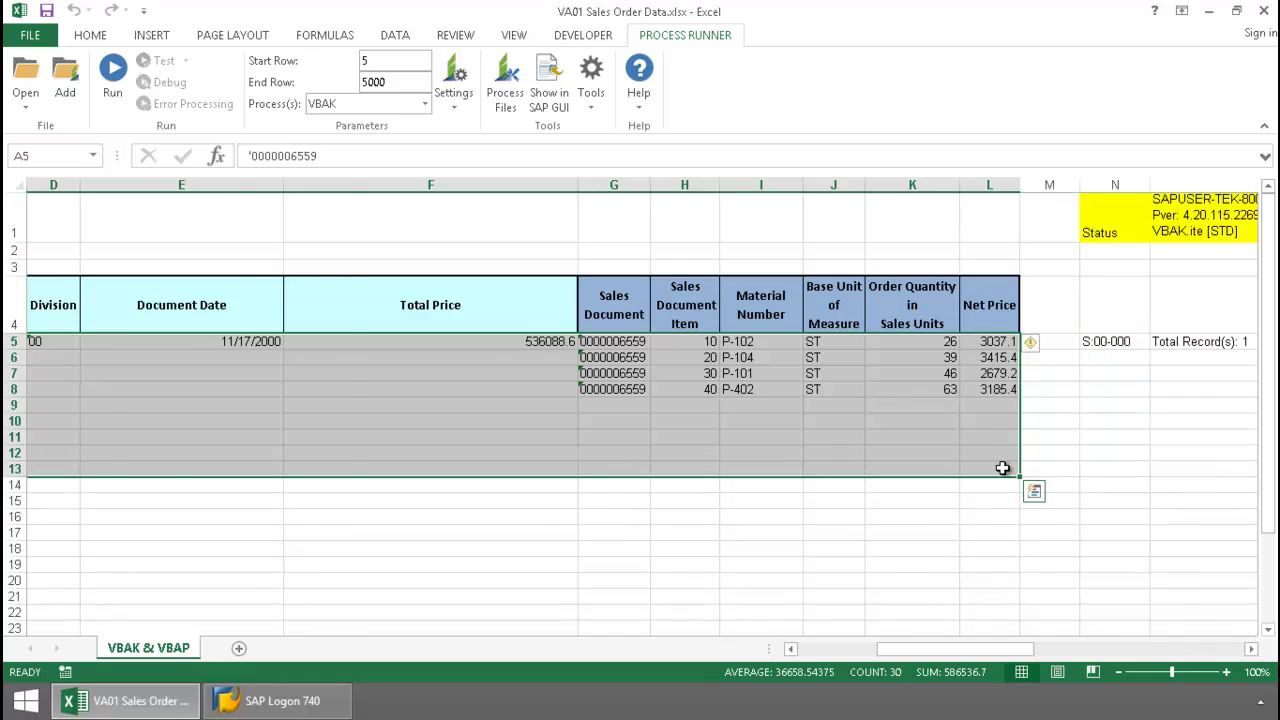
key("Delete")
left_click(974, 517)
left_click_drag(951, 647, 784, 660)
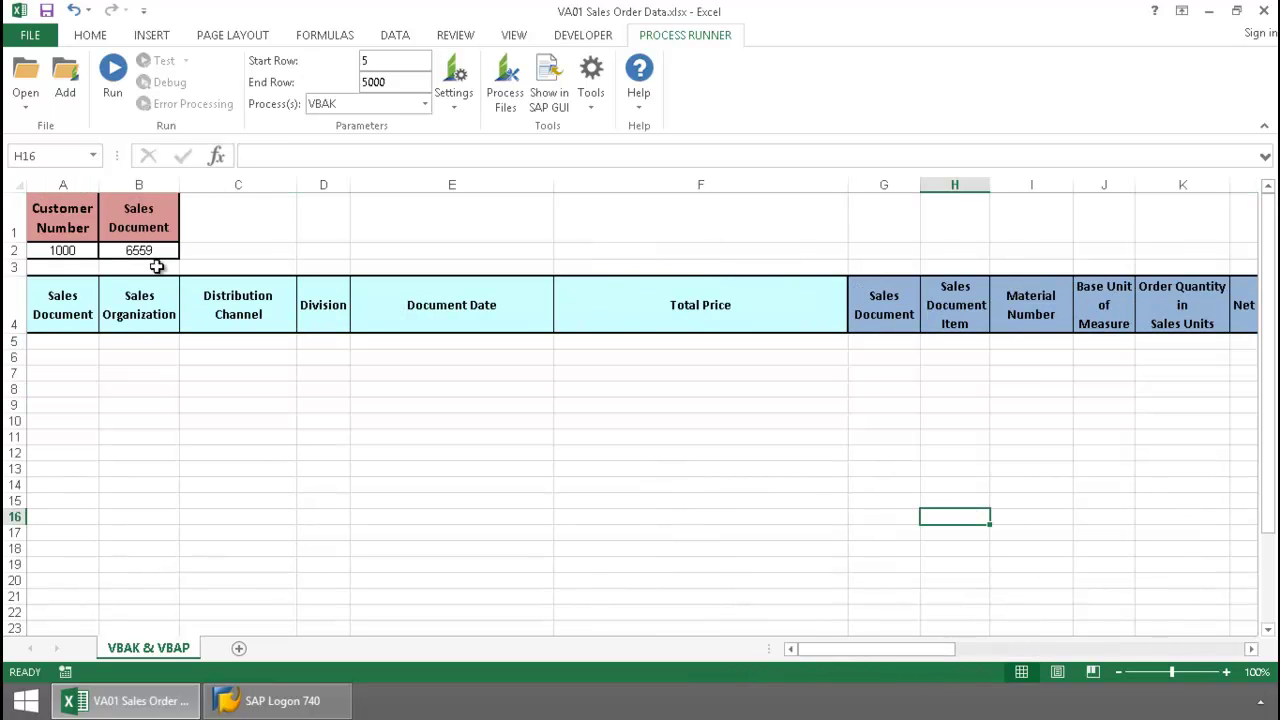
Run the attached VBAK process from Excel, logging on to SAP system I-47 with the account password.
left_click(115, 76)
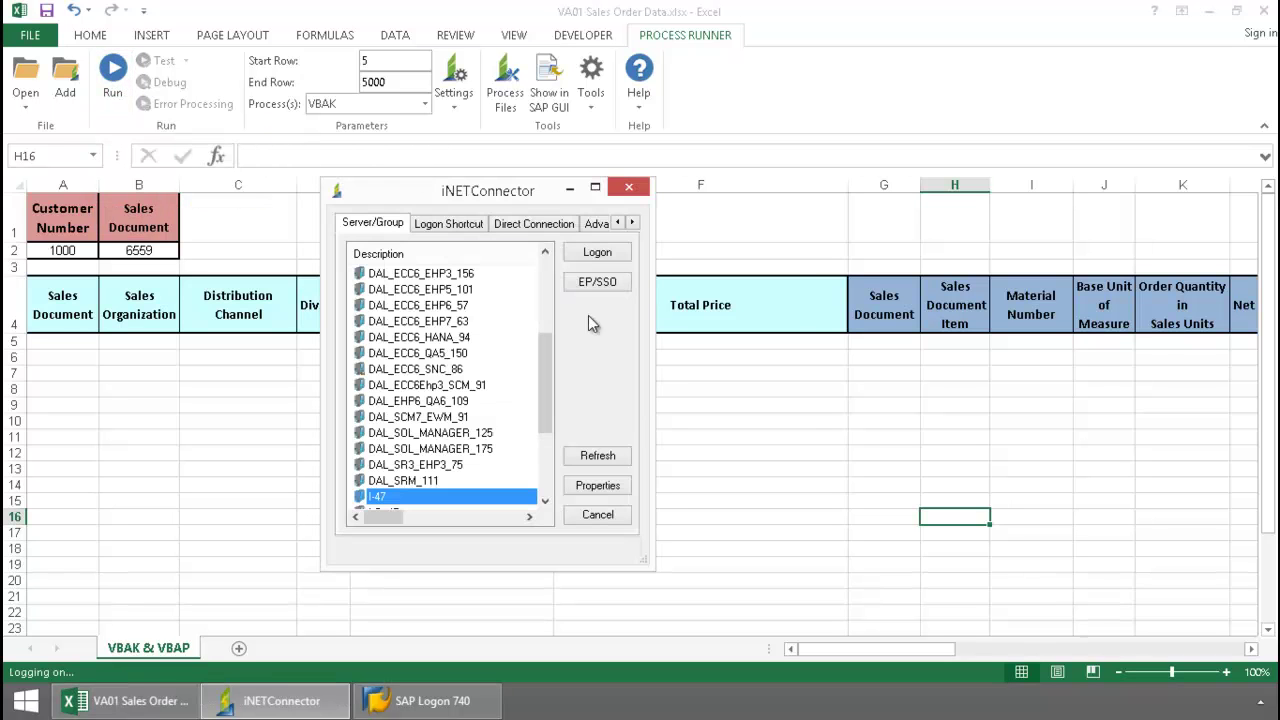
left_click(620, 252)
type("****")
left_click(735, 259)
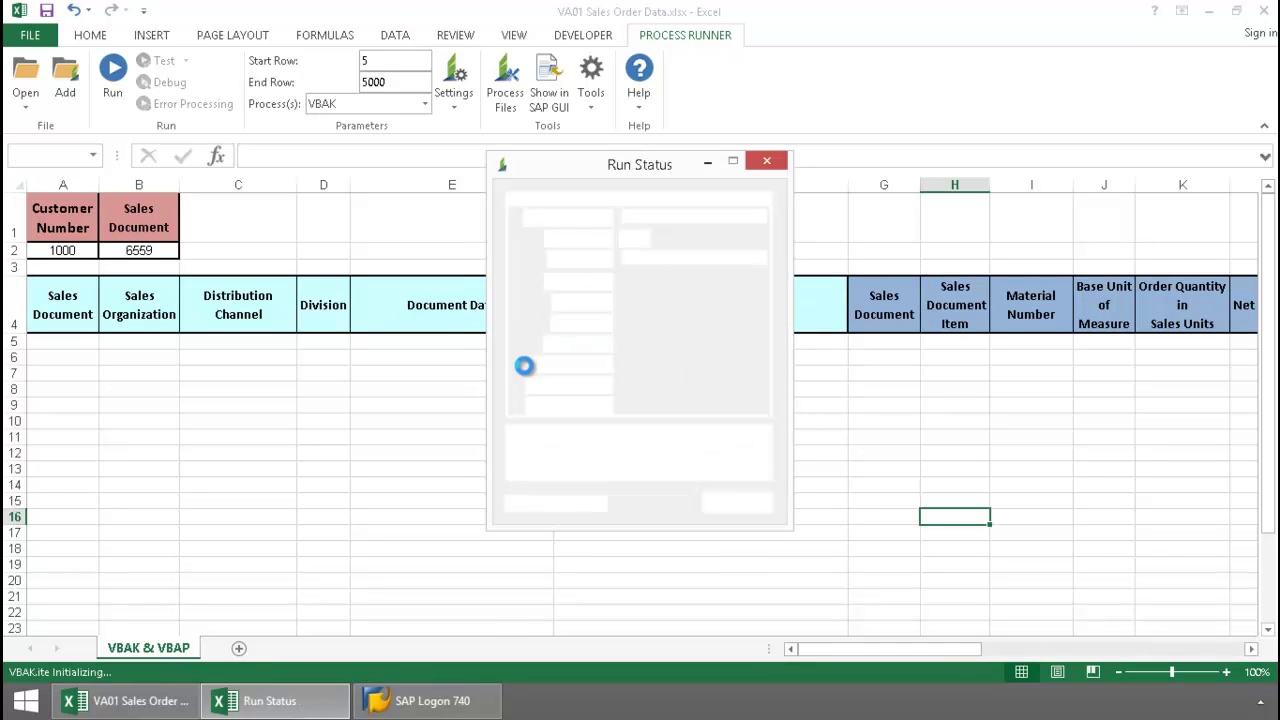